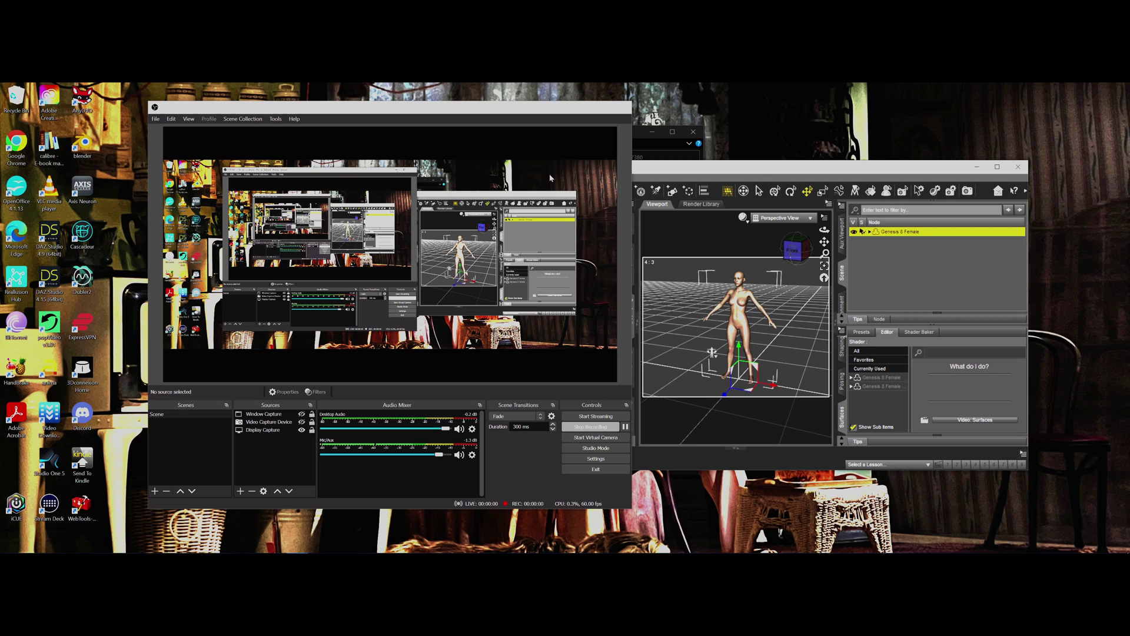
- Minimise the OBS Studio recording window with Super+Down
key("super+Down")
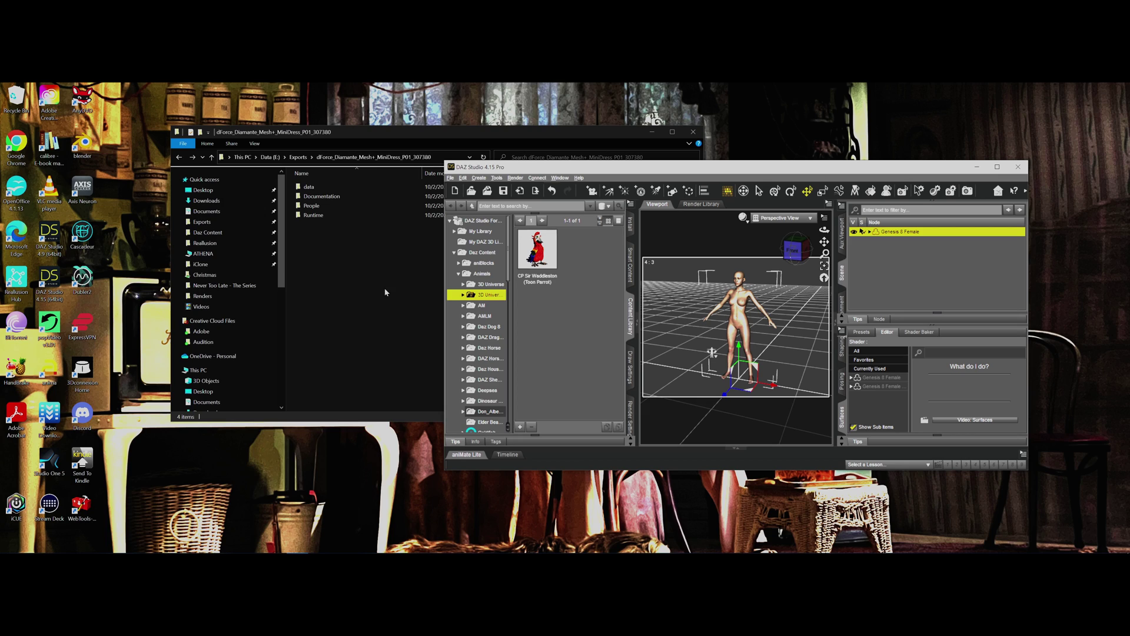
- Bring the dress download folder forward, then return DAZ Studio with the Genesis 8 Female scene to the front
left_click(322, 263)
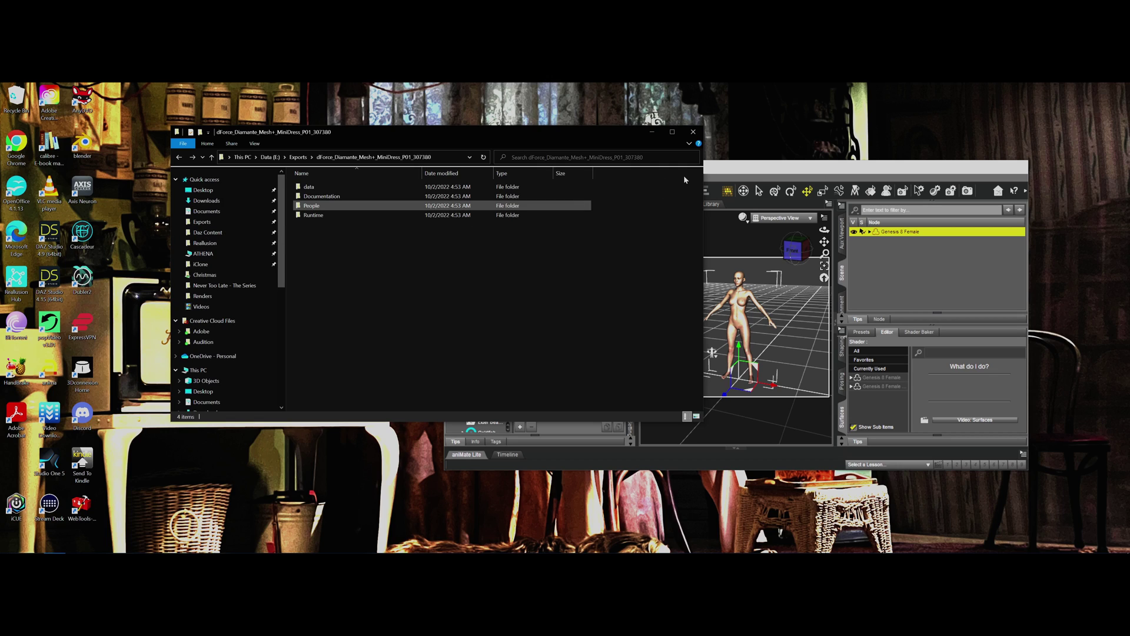
left_click(727, 171)
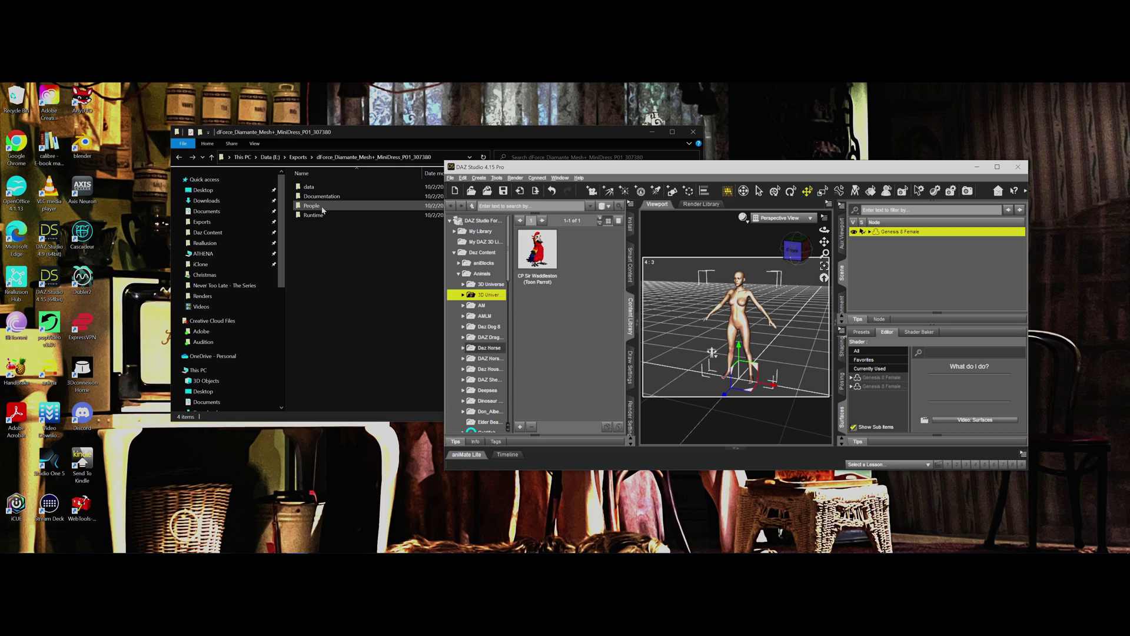
- Browse People > Genesis 8 Female > Clothing > PAMAWO > dForce Diamante Mesh Mini Dress
double_click(322, 207)
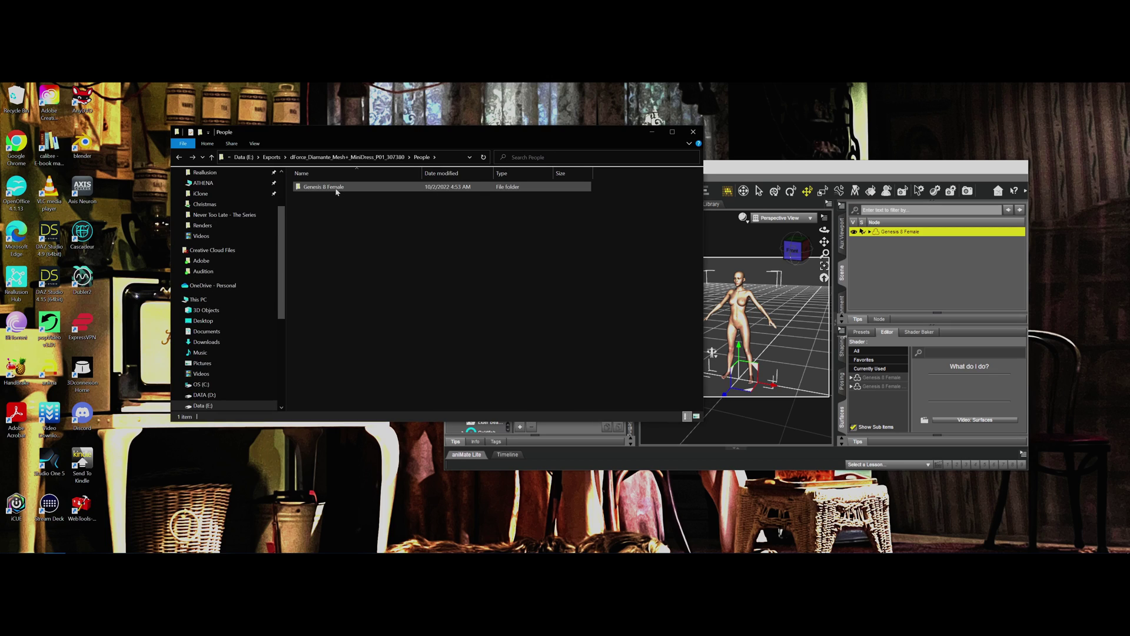
double_click(337, 189)
double_click(335, 189)
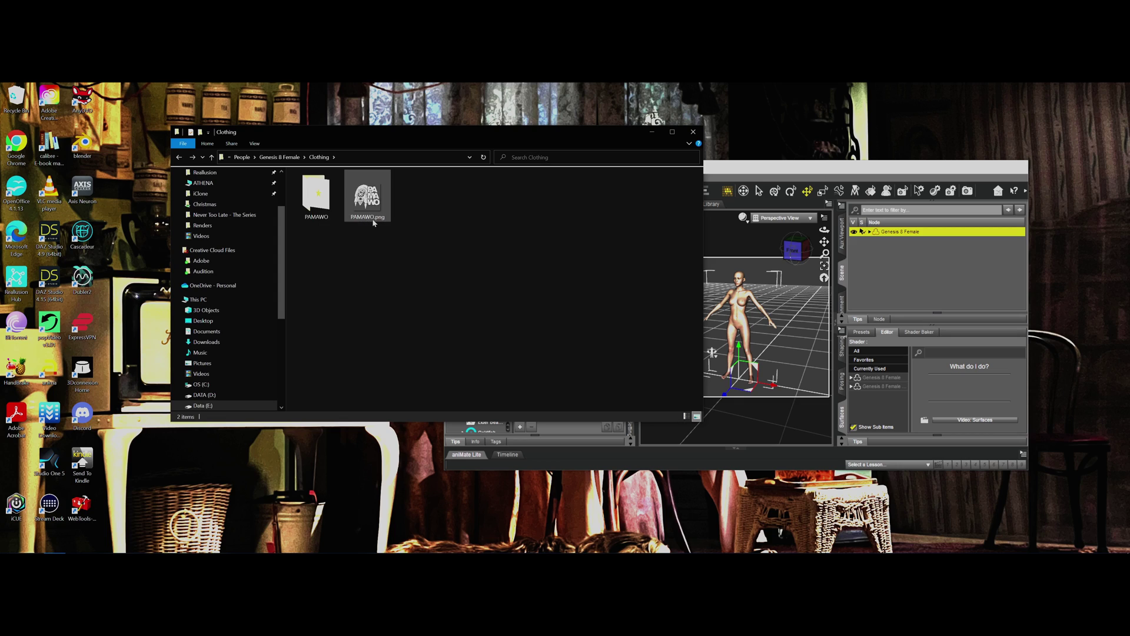
double_click(315, 200)
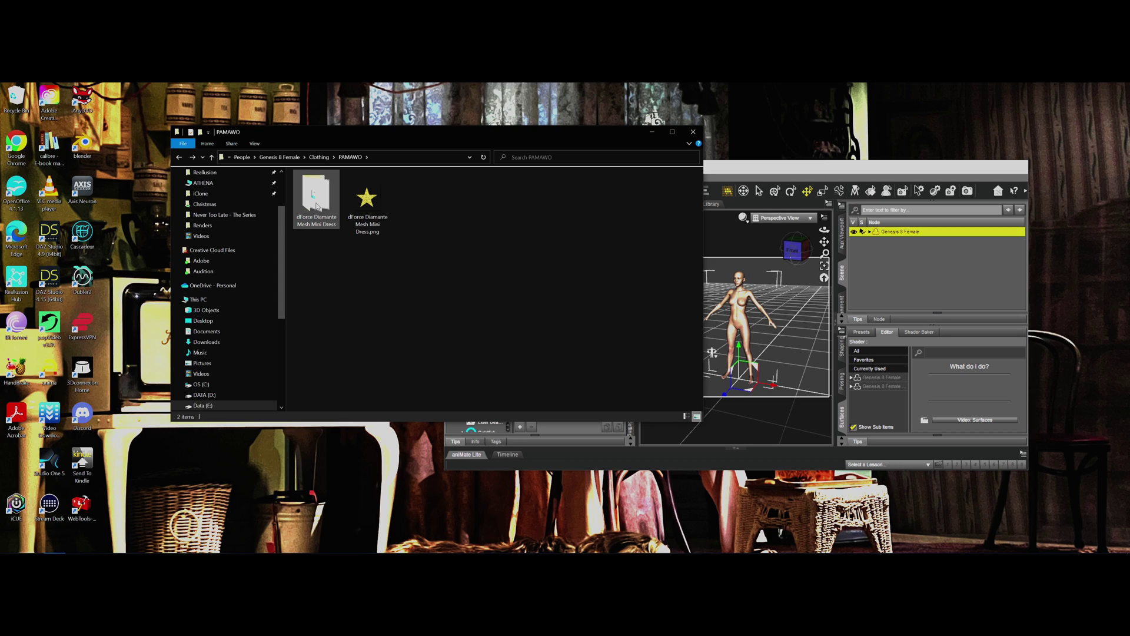
double_click(316, 200)
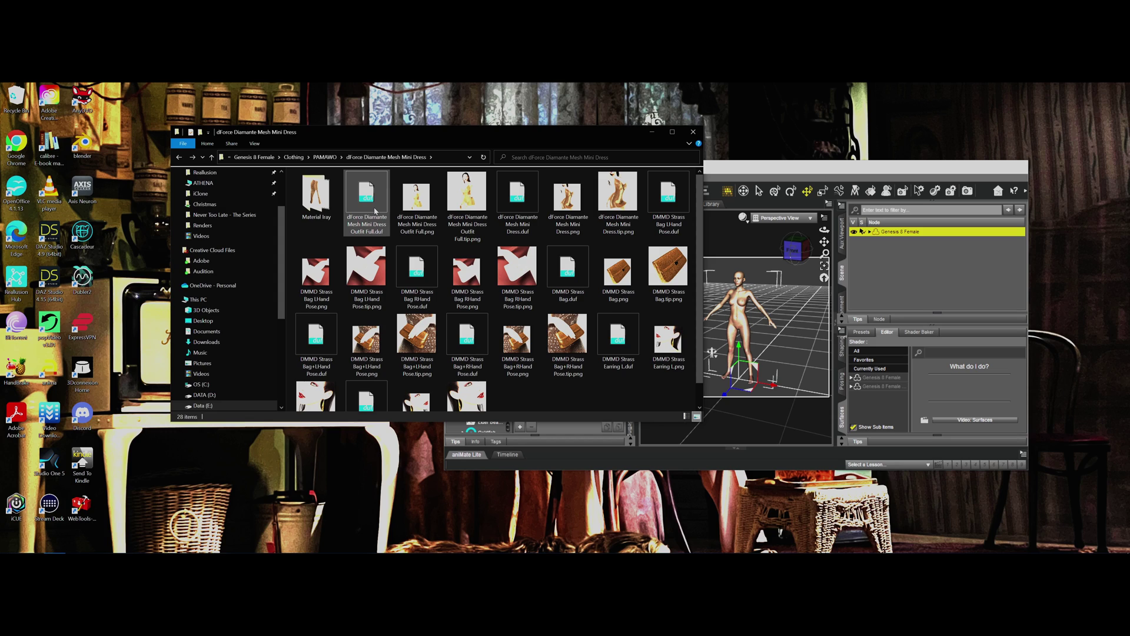
- Load Outfit Full.duf onto the figure and dismiss the Missing Files warning
left_click_drag(375, 211, 743, 323)
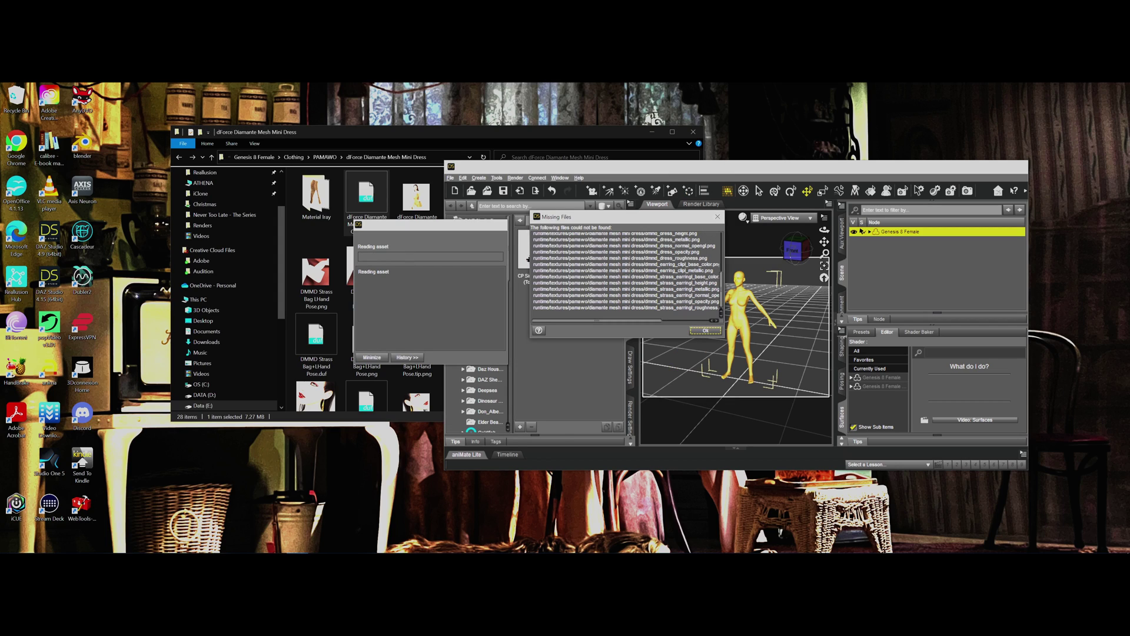
left_click(705, 330)
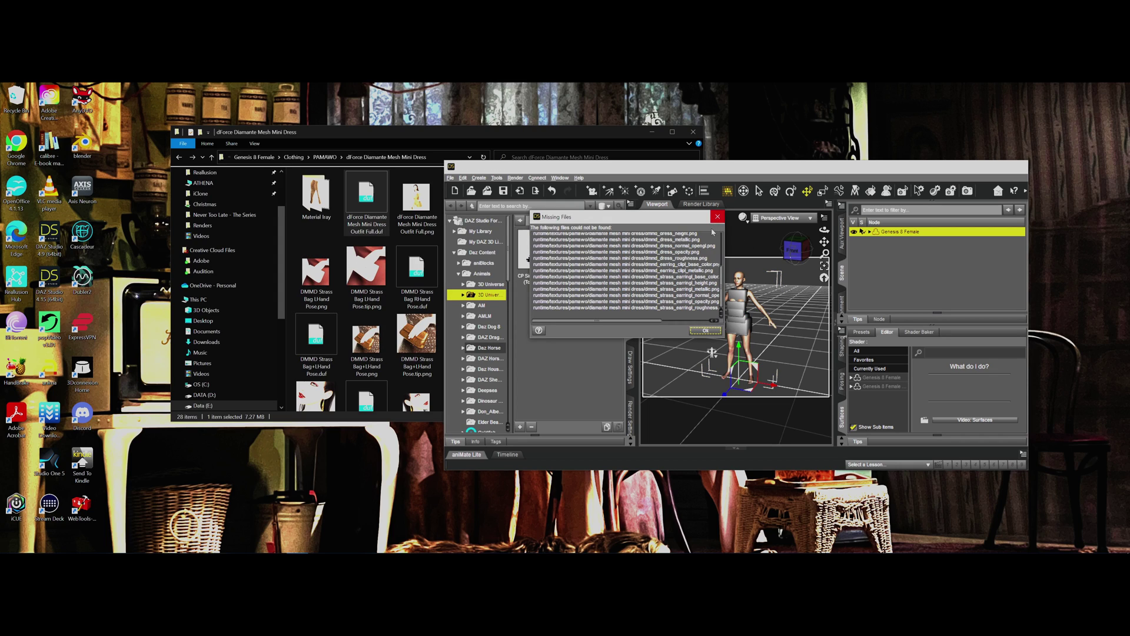
left_click(706, 330)
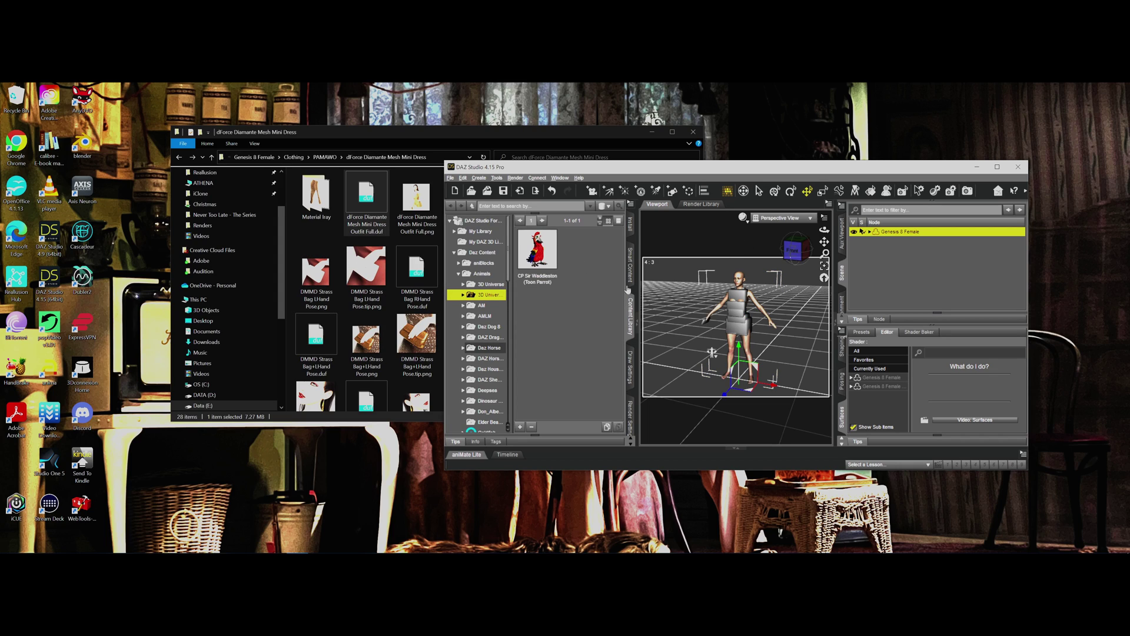
- Delete the dForce Diamante Mesh Mini Dress and both DMMD Strass earrings from the scene
left_click(869, 232)
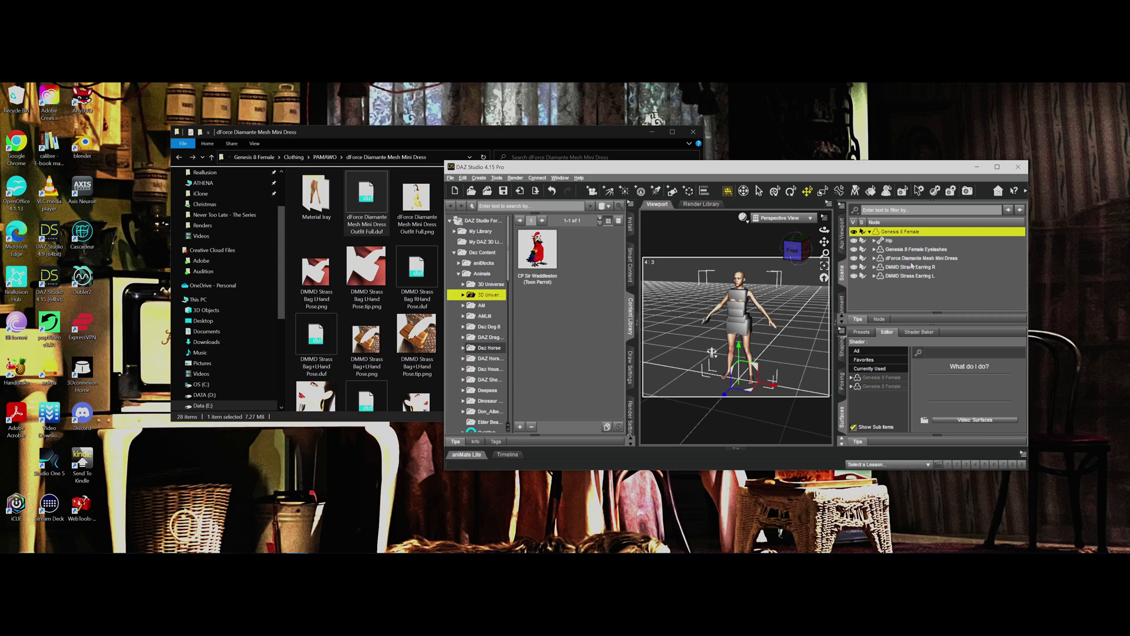
left_click(914, 259)
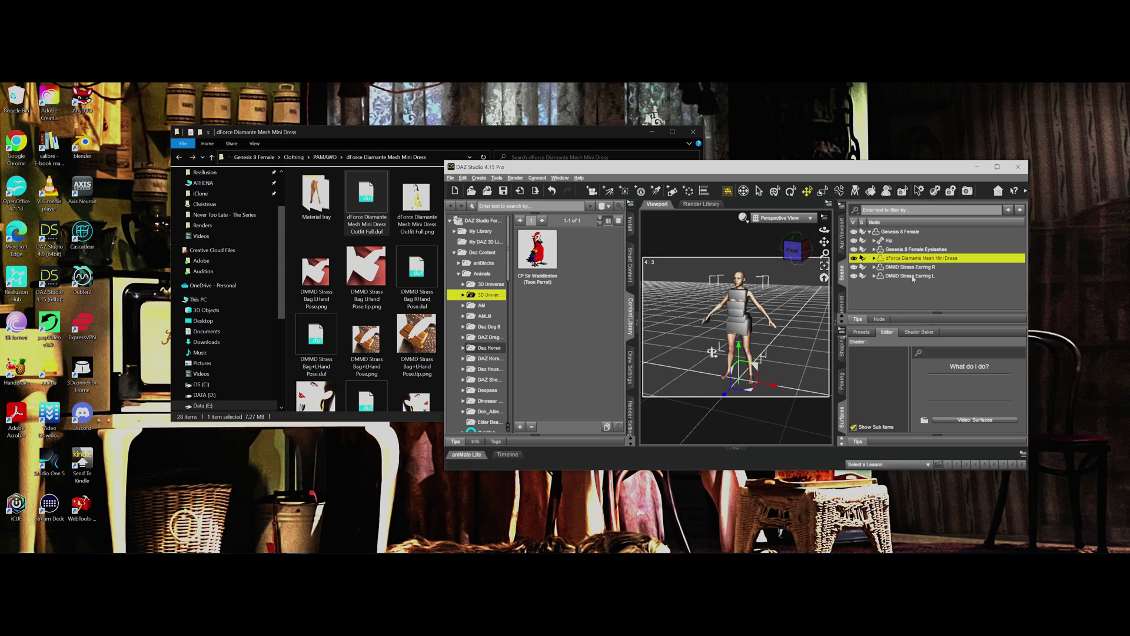
left_click(913, 276, "shift")
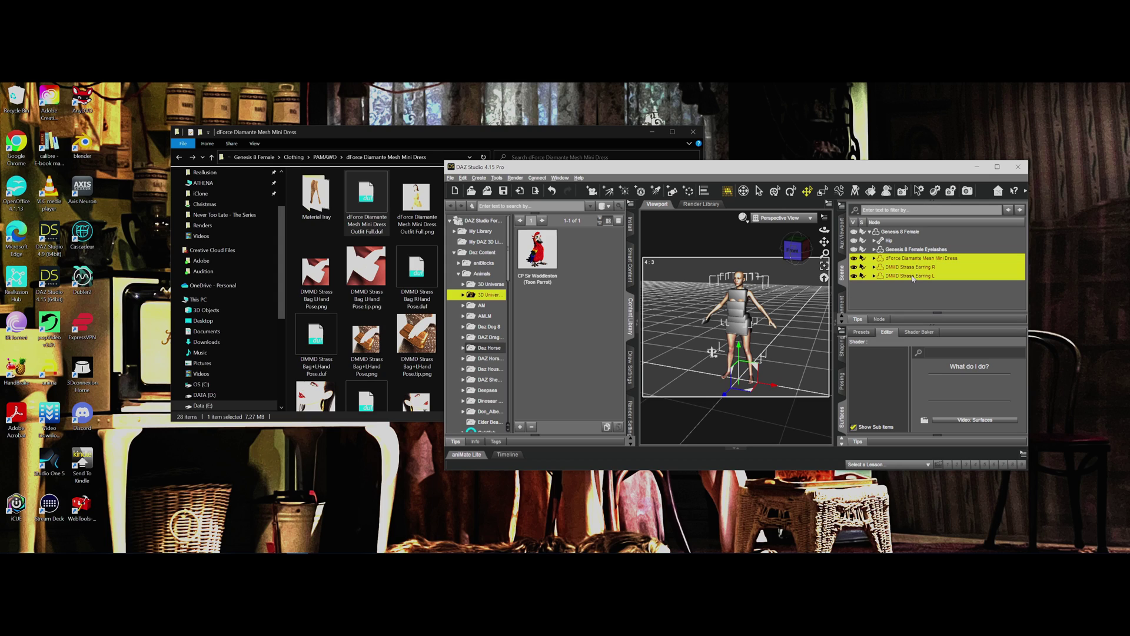
key("Delete")
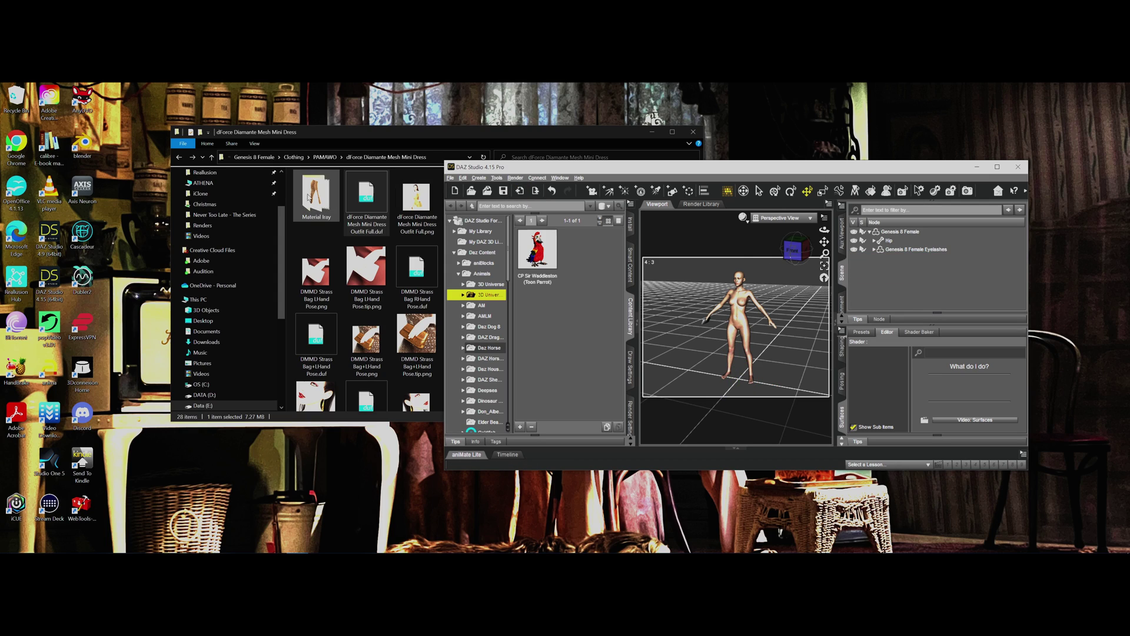
- Copy the four product folders into Daz Content, skipping files that already exist
left_click(266, 157)
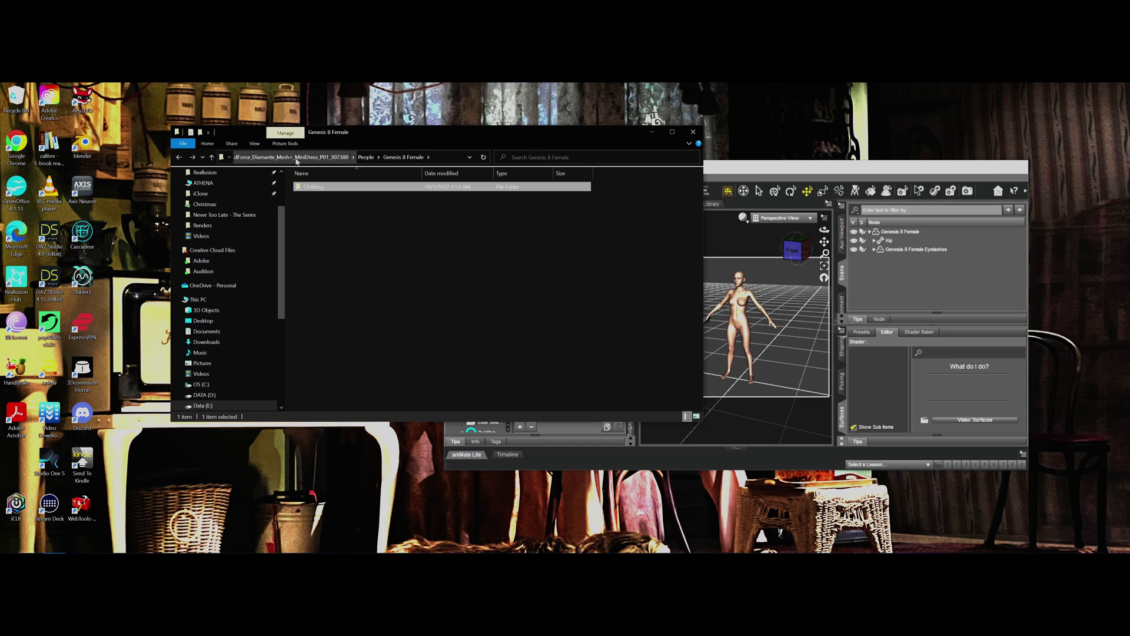
left_click(297, 158)
left_click(323, 188)
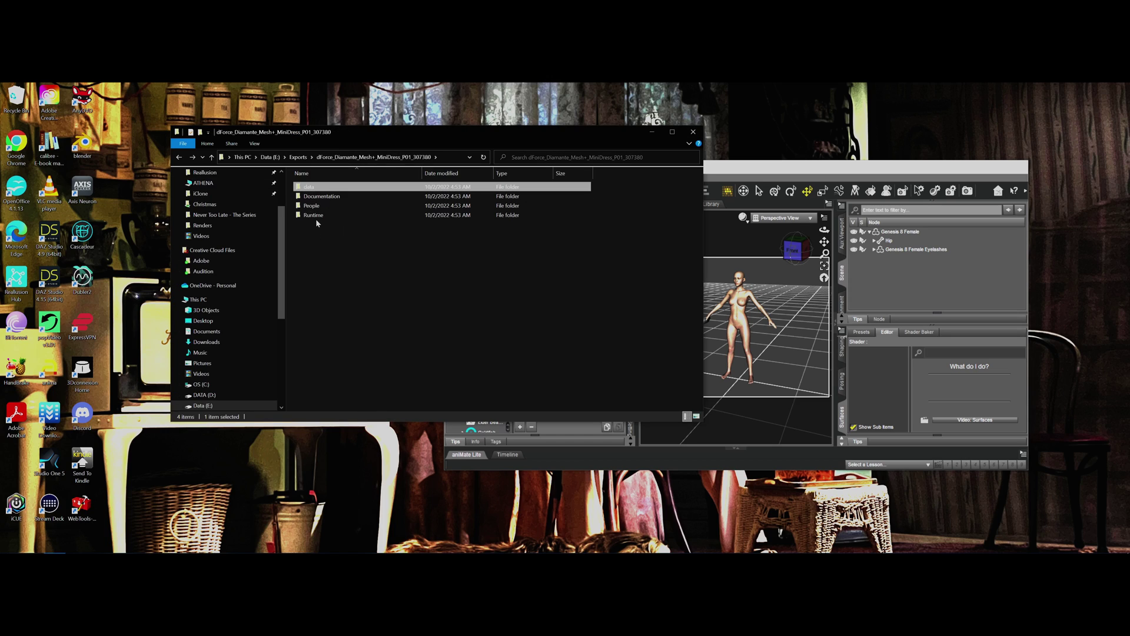
left_click(318, 216, "shift")
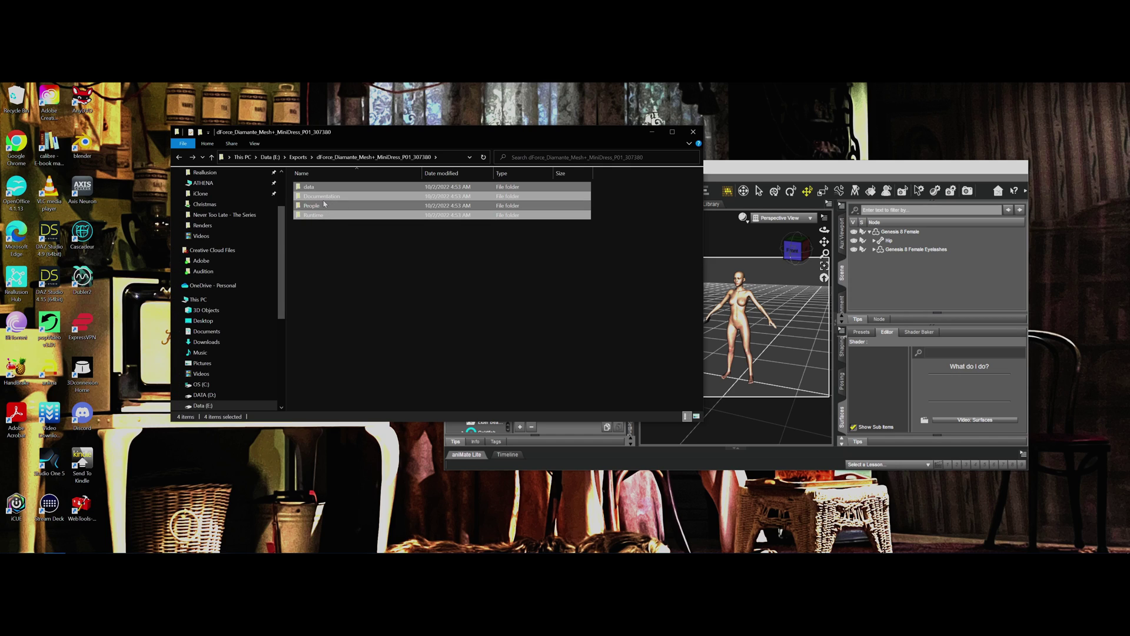
scroll(282, 233, "up", 2)
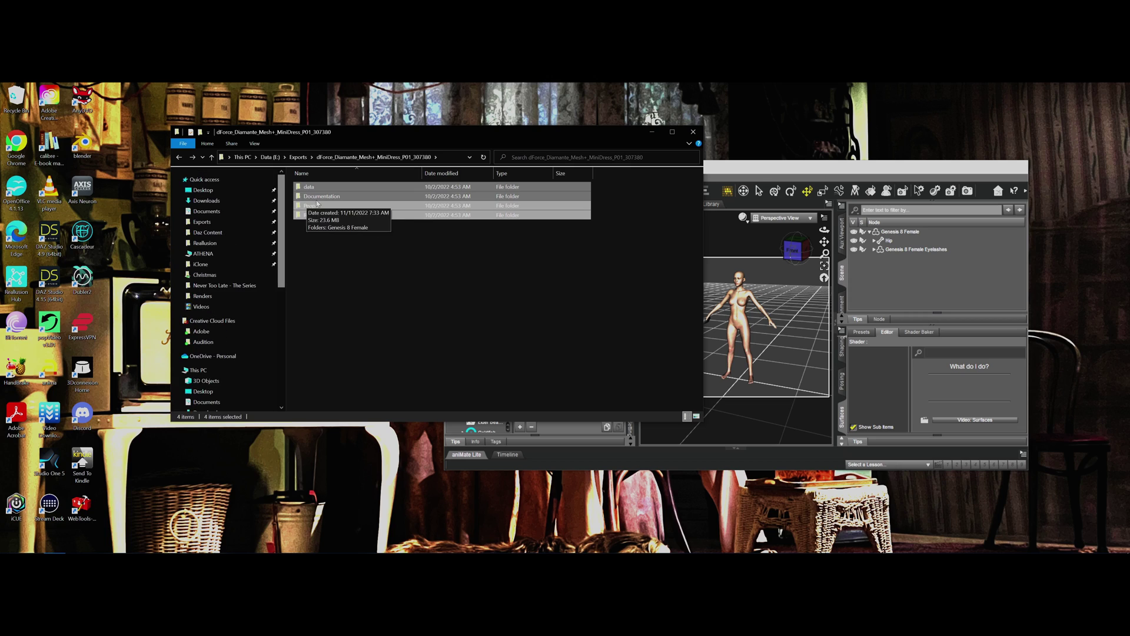
left_click_drag(246, 232, 437, 279)
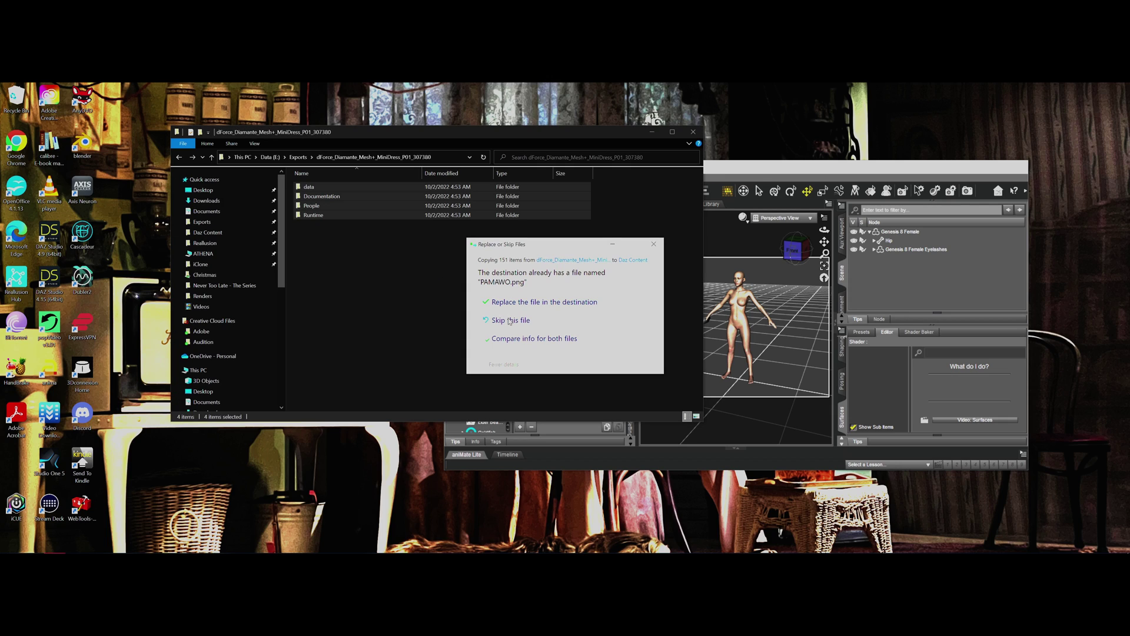
left_click(505, 320)
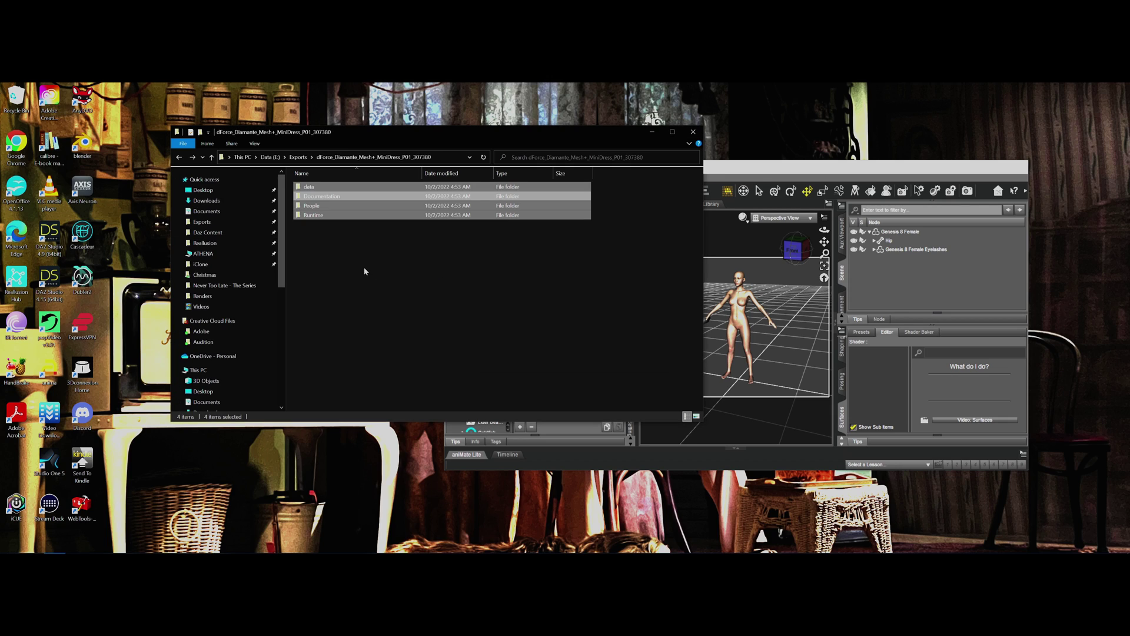
left_click(363, 266)
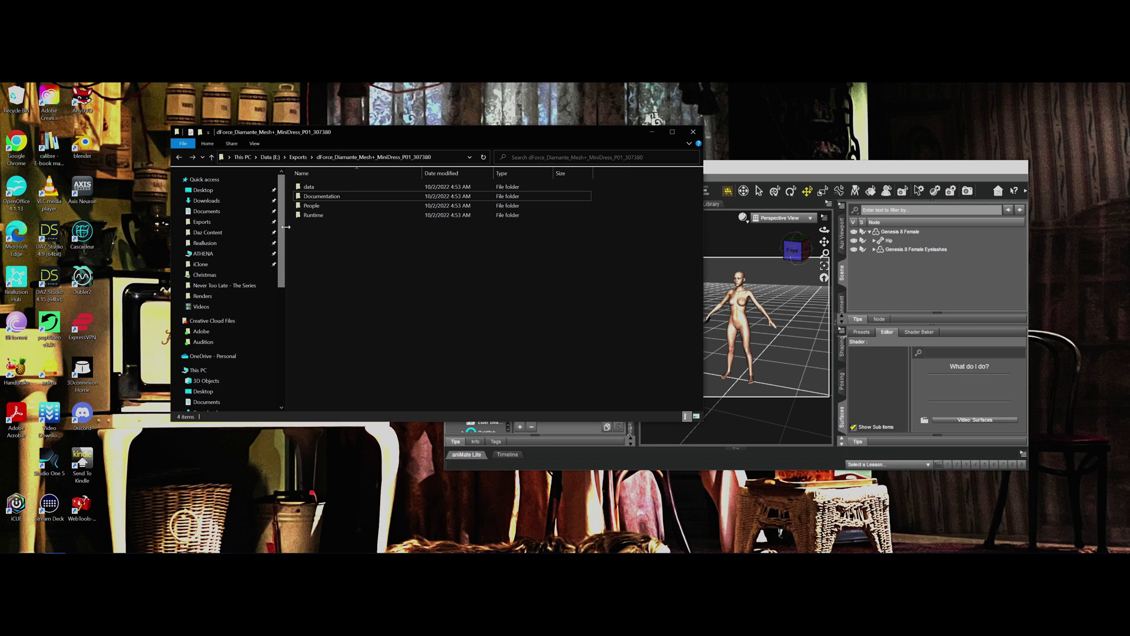
- Check Runtime, then return via People, Genesis 8 Female, Clothing, PAMAWO to the mini dress folder
double_click(314, 215)
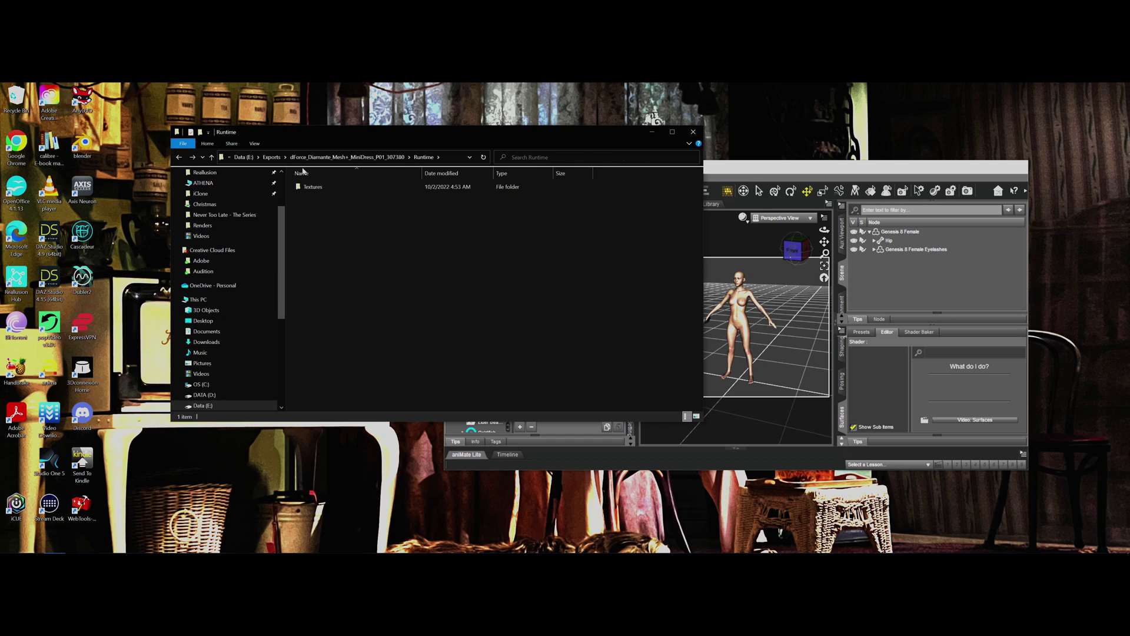
key("alt+Left")
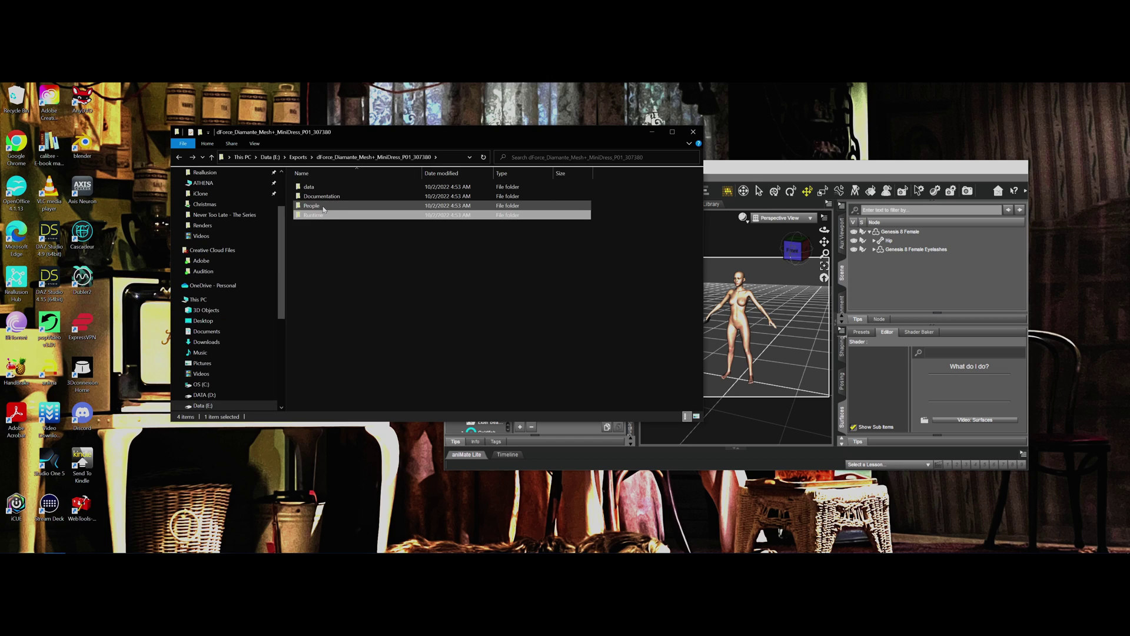
double_click(317, 207)
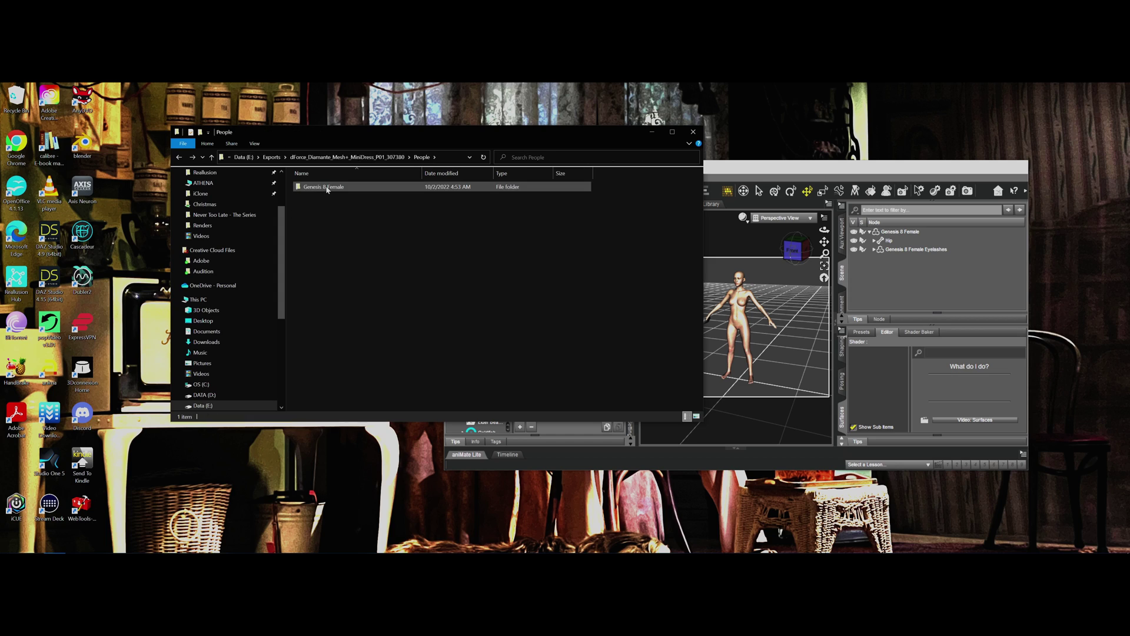
double_click(326, 188)
double_click(327, 189)
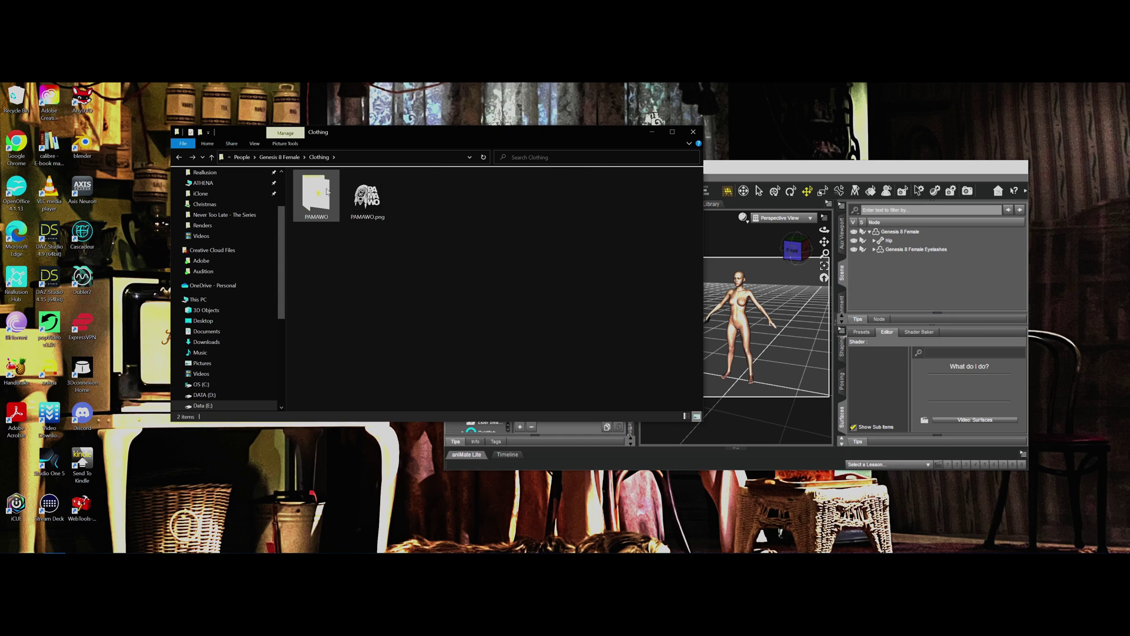
double_click(327, 190)
double_click(327, 190)
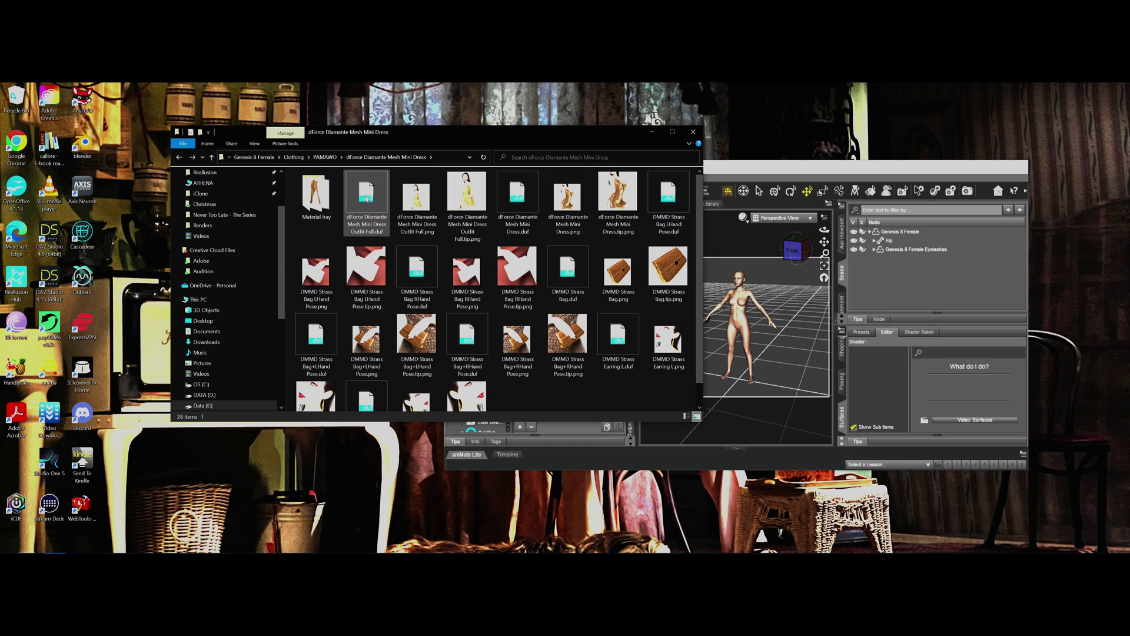
- Reload Outfit Full.duf, acknowledge missing files, and choose Locate for DMMD_bag_Base_color.png
left_click_drag(366, 198, 741, 317)
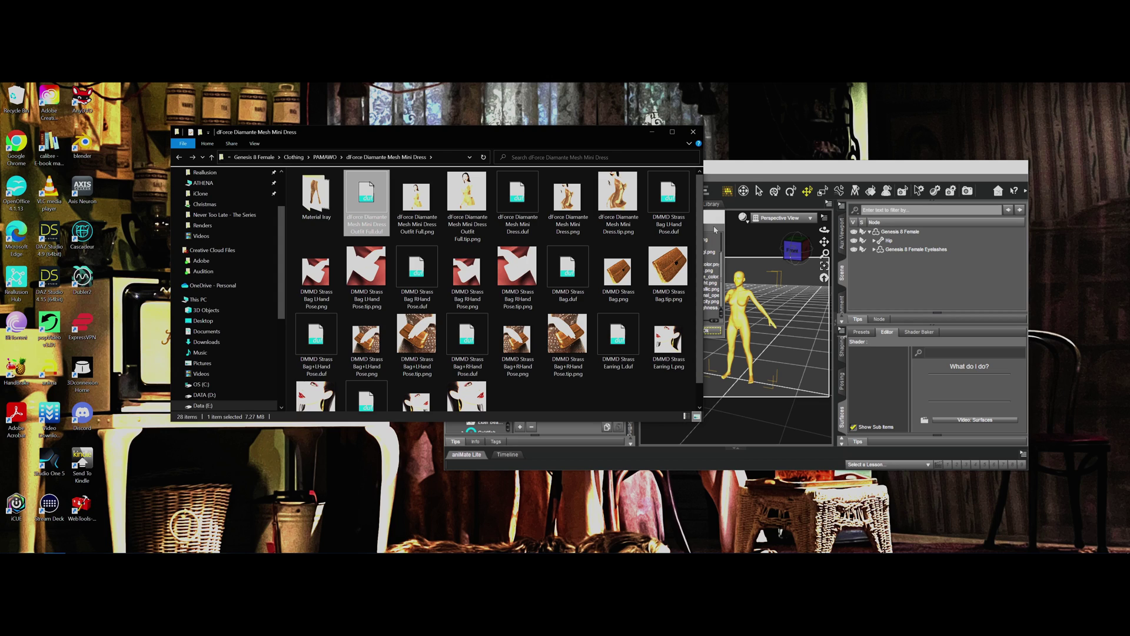
left_click(705, 331)
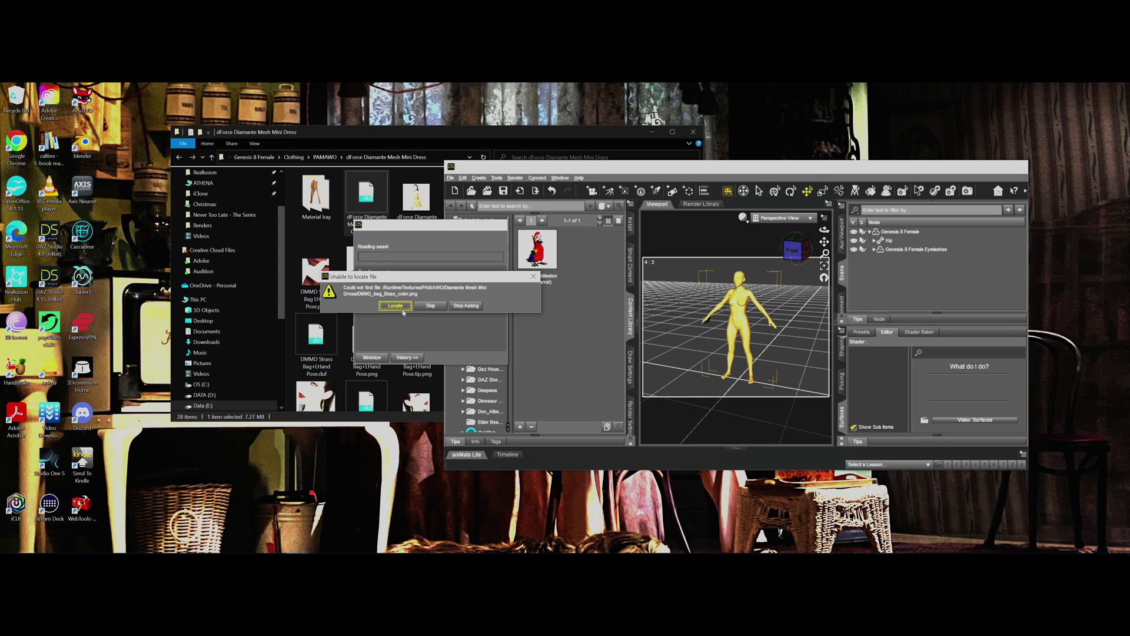
left_click(395, 305)
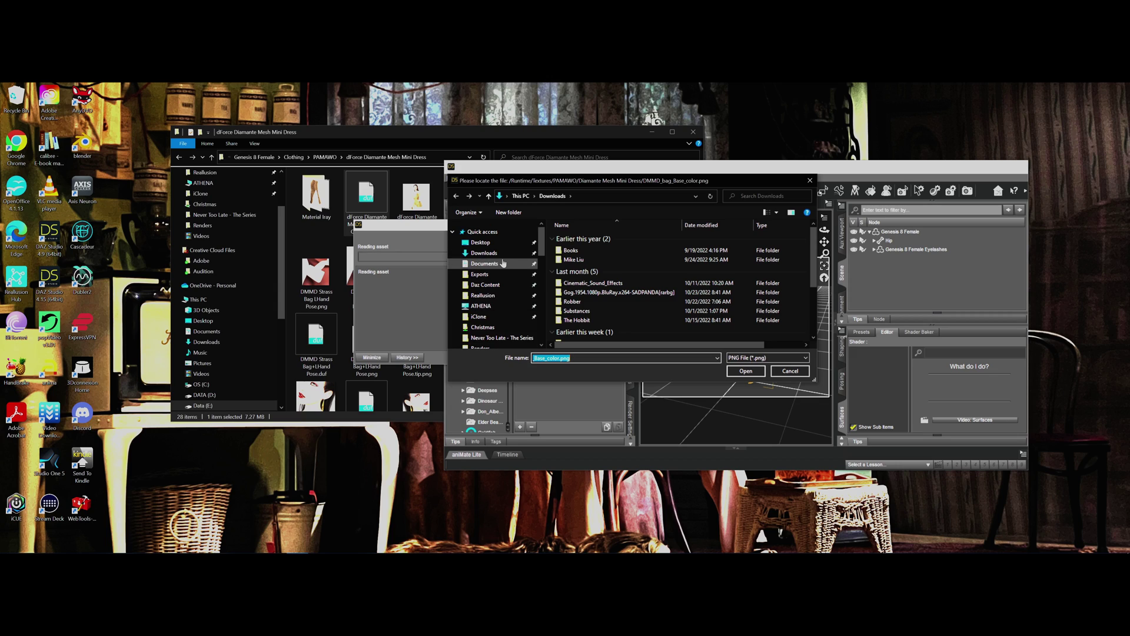
- In the Locate dialog, browse Daz Content > Runtime > Textures > PAMAWO > Diamante Mesh Mini Dress
left_click(503, 285)
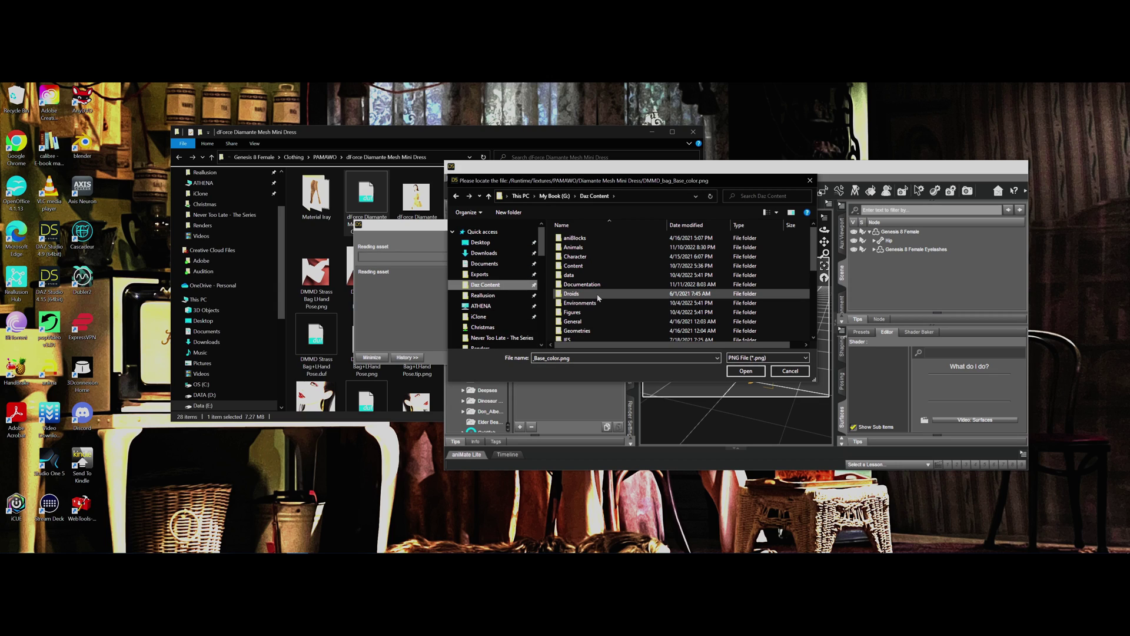
scroll(598, 298, "down", 5)
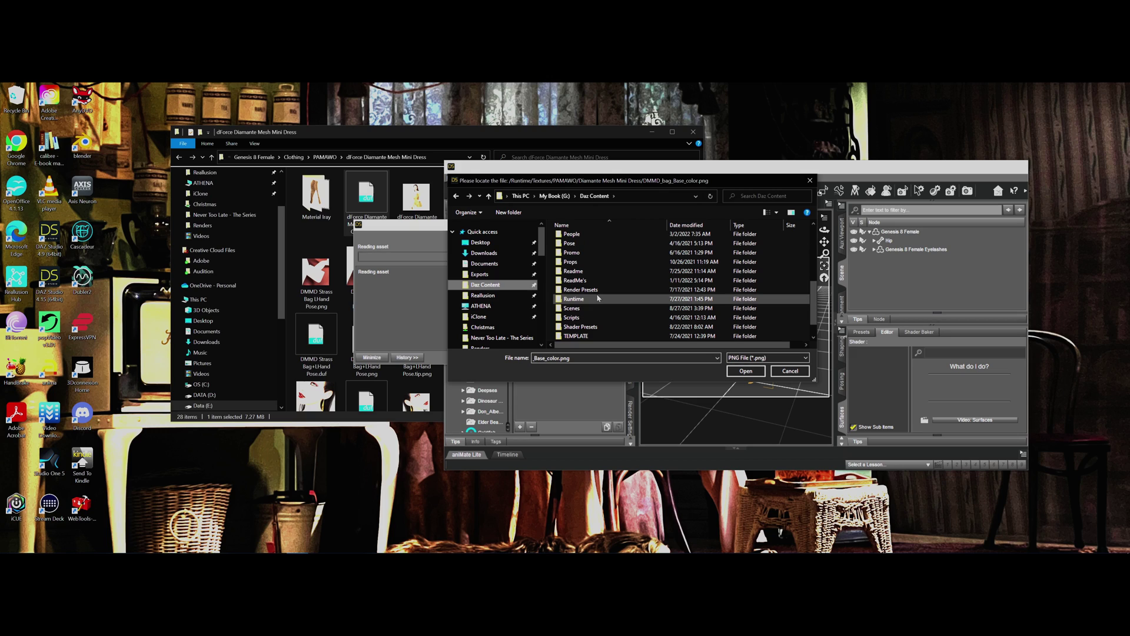
double_click(573, 299)
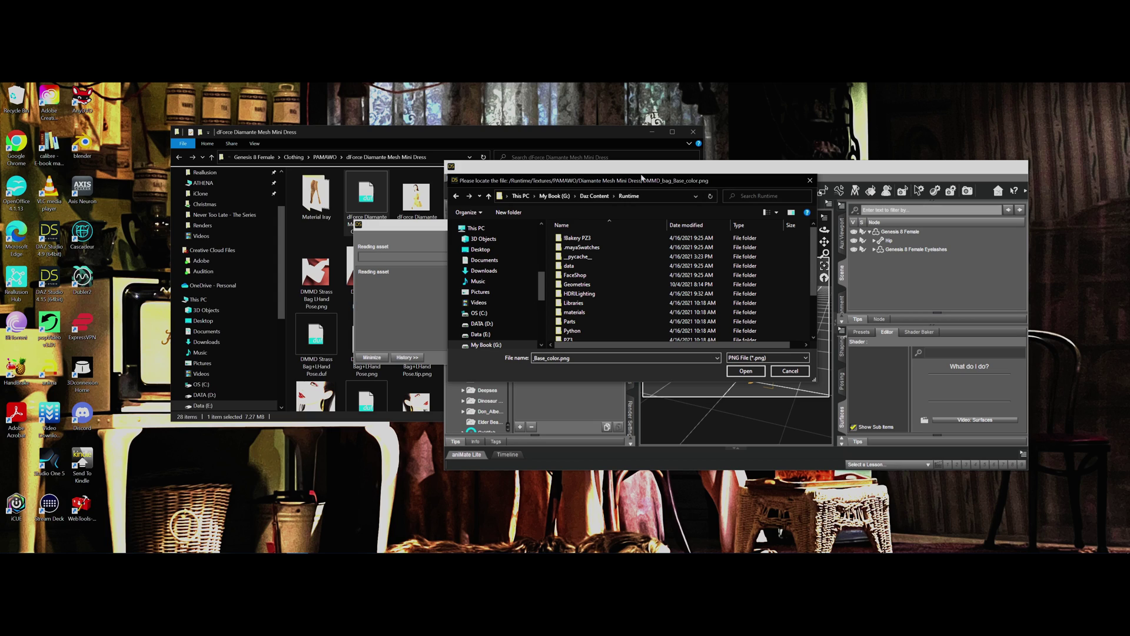
left_click_drag(640, 178, 668, 173)
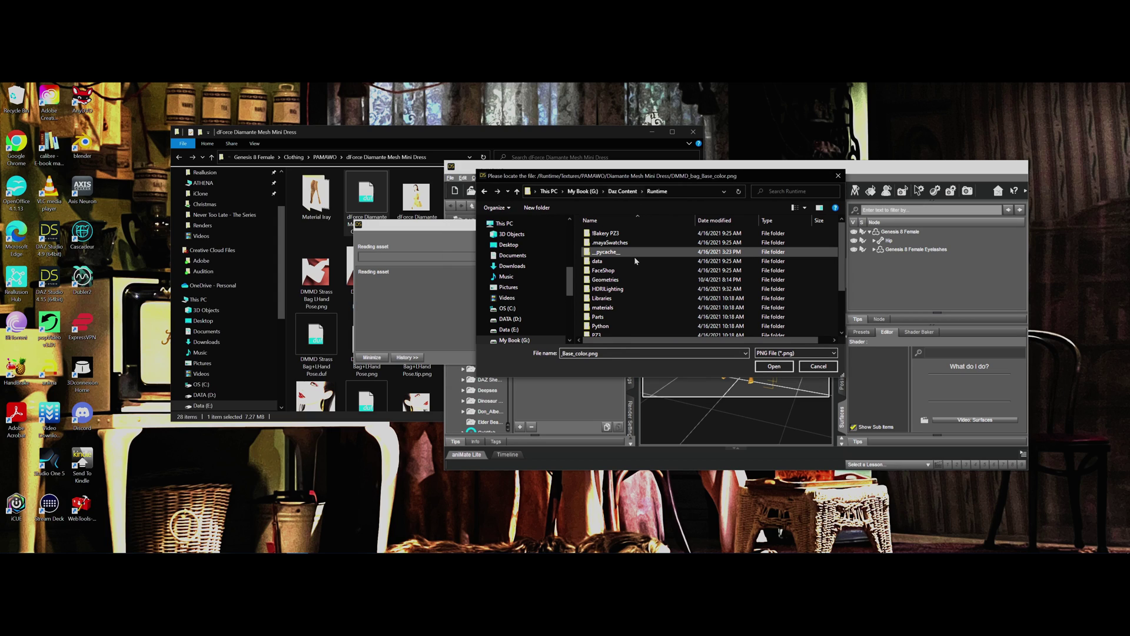
scroll(634, 256, "down", 2)
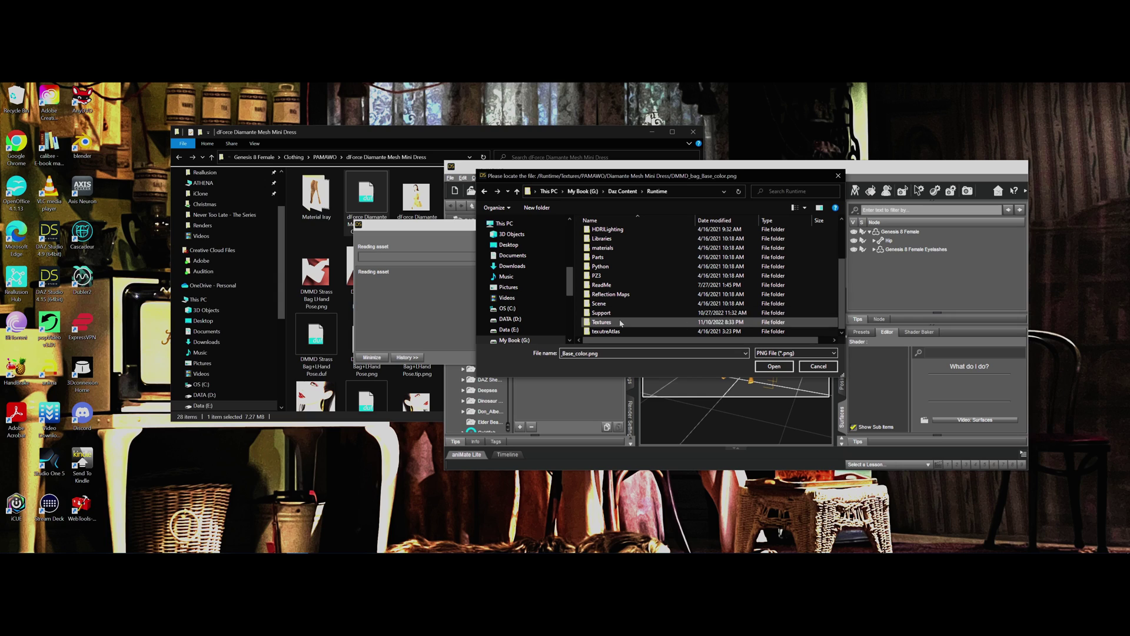
double_click(621, 323)
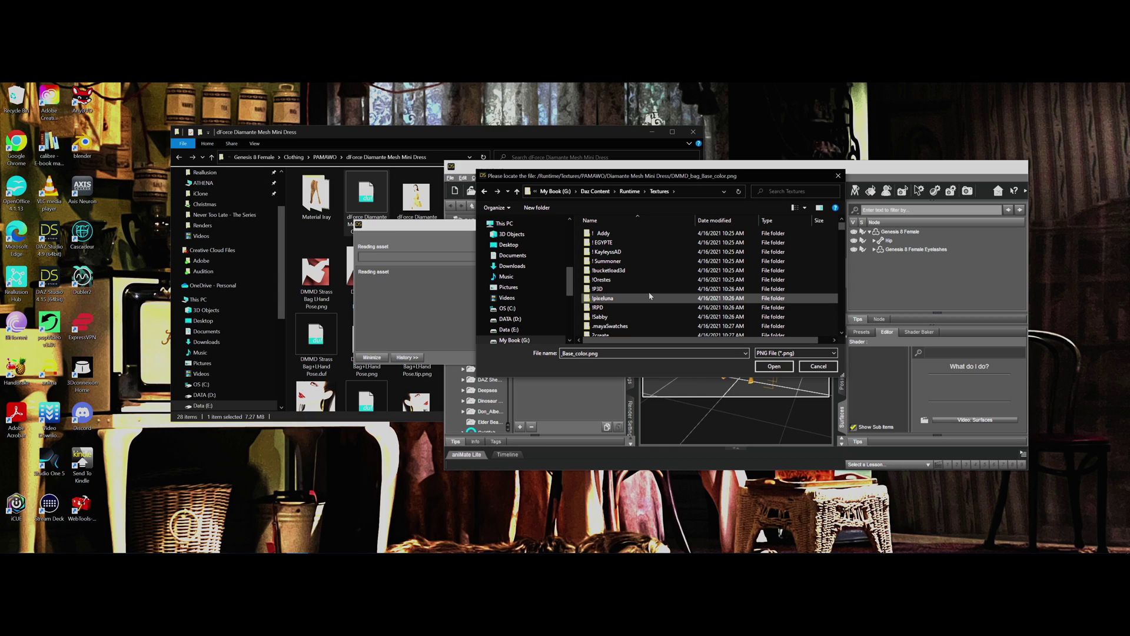
scroll(650, 294, "down", 15)
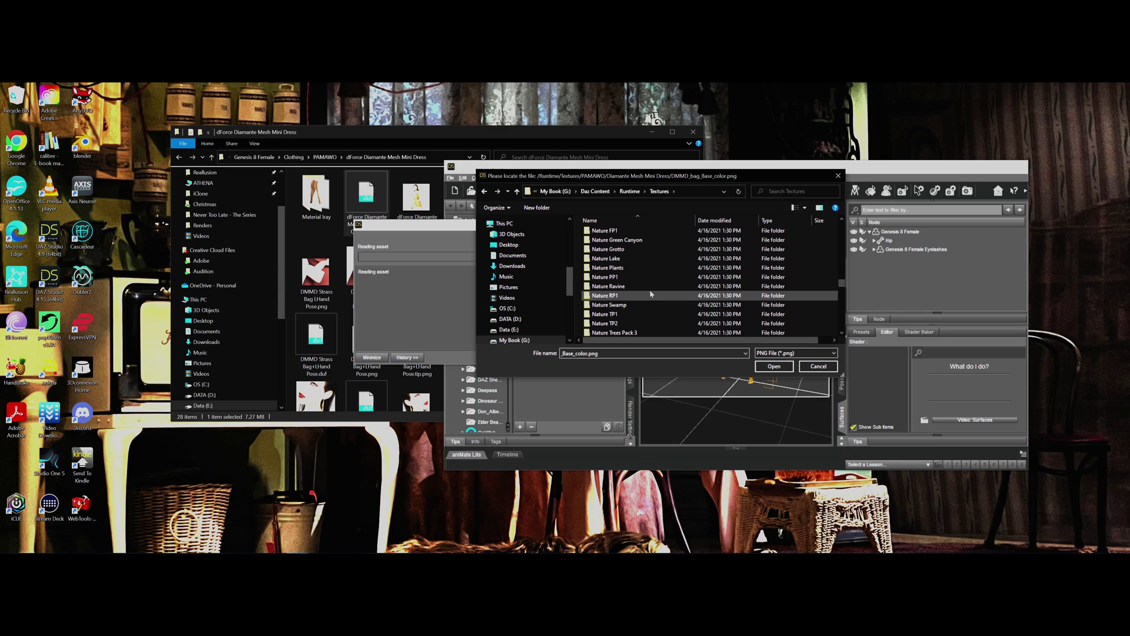
scroll(650, 294, "up", 5)
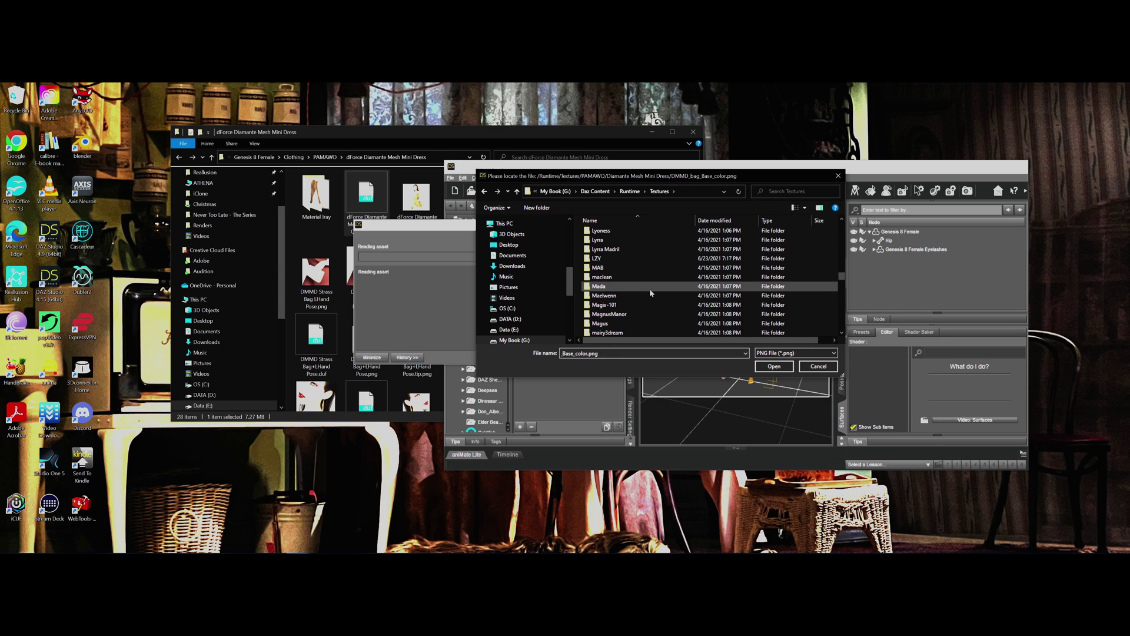
scroll(650, 291, "up", 5)
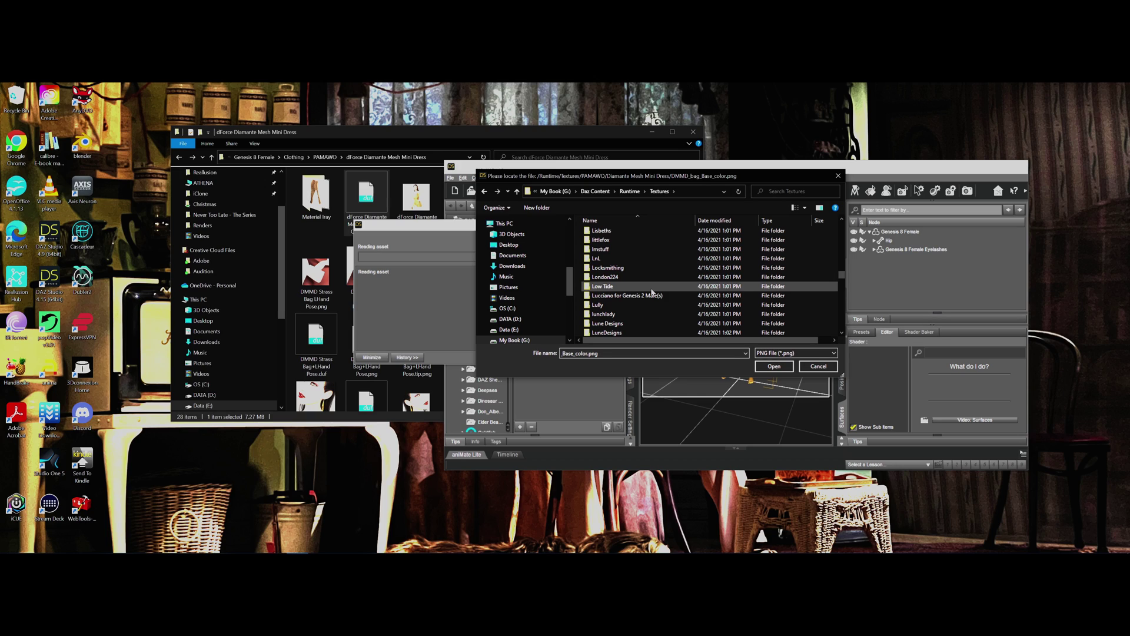
scroll(651, 291, "down", 15)
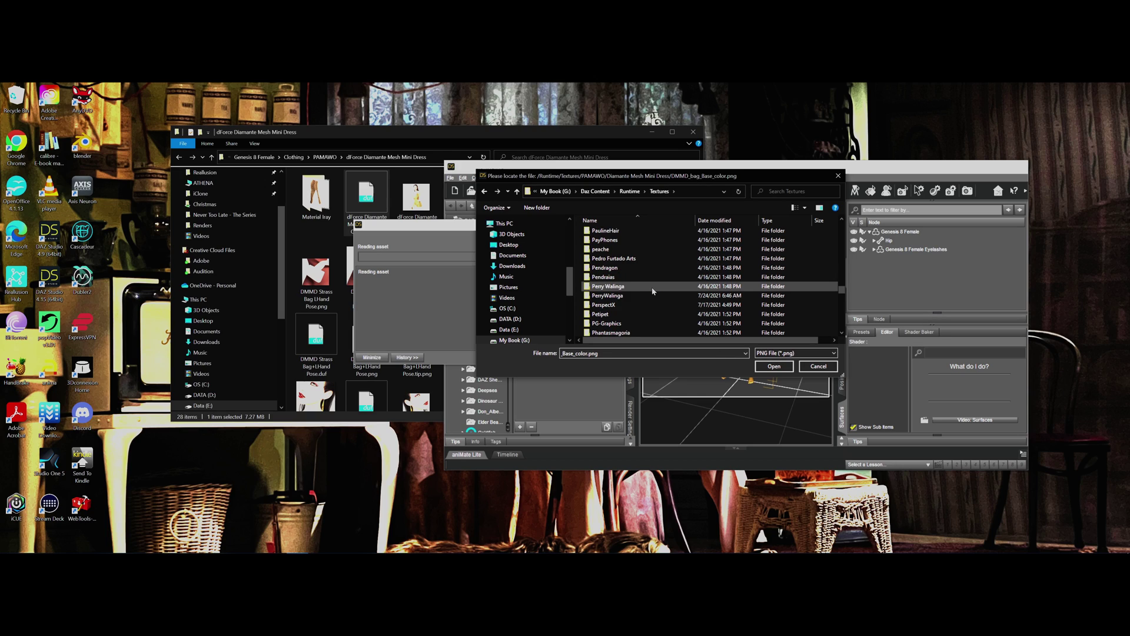
scroll(653, 291, "up", 5)
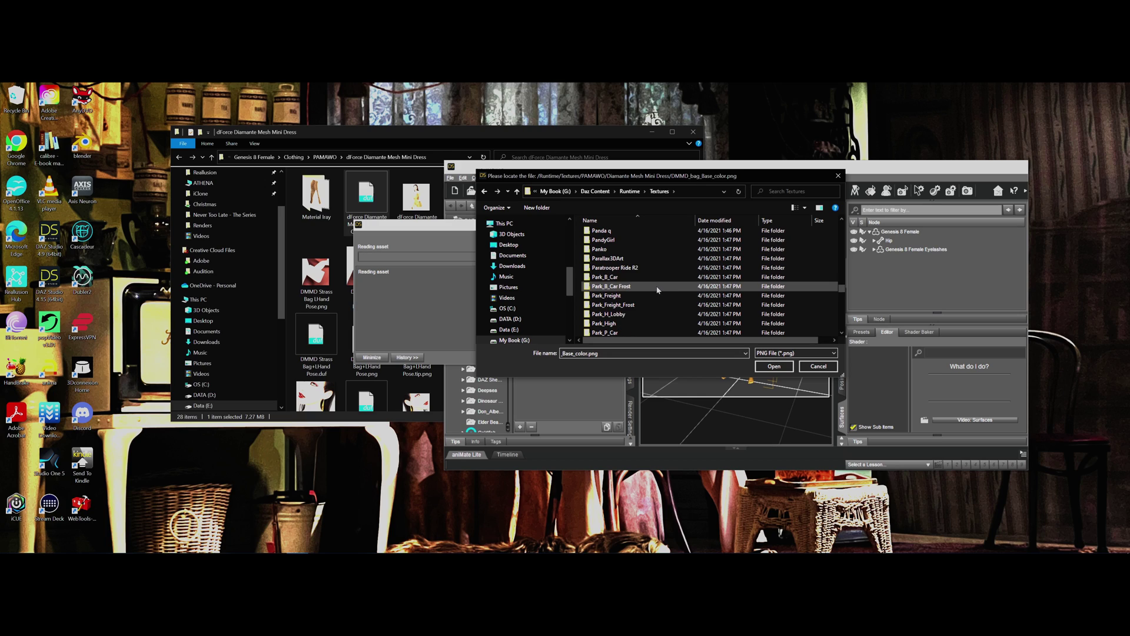
scroll(657, 289, "up", 2)
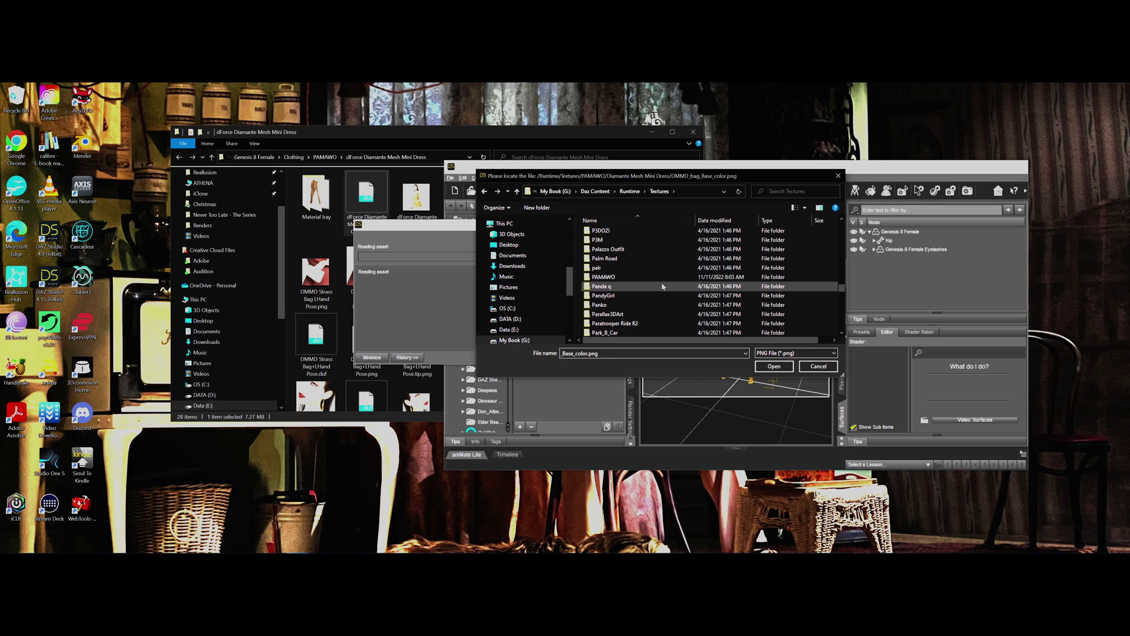
double_click(612, 277)
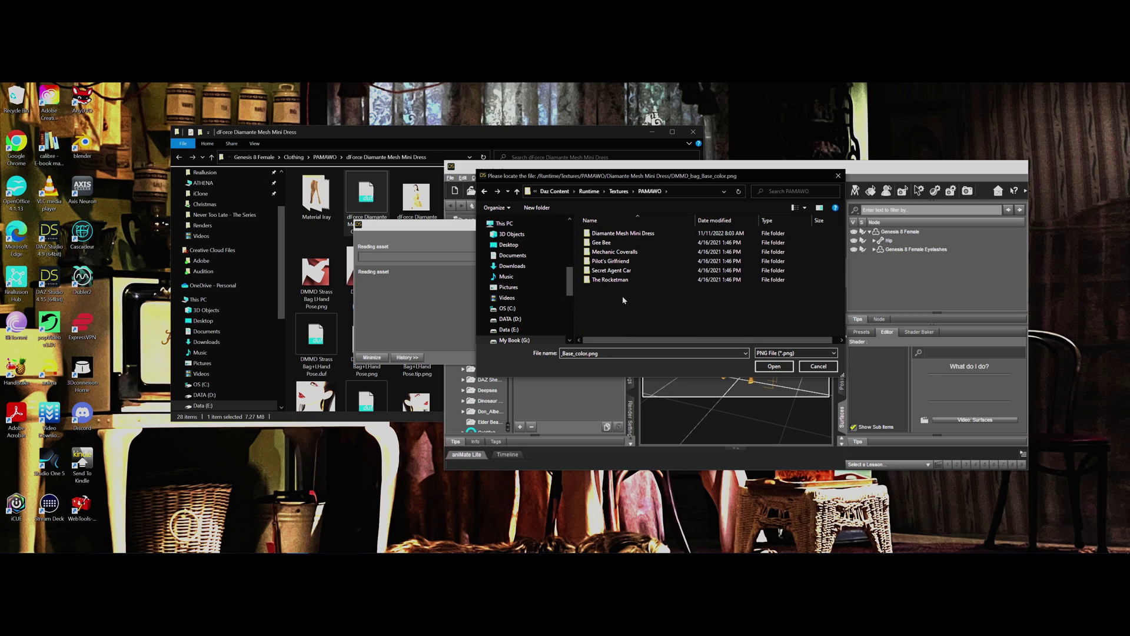
double_click(623, 233)
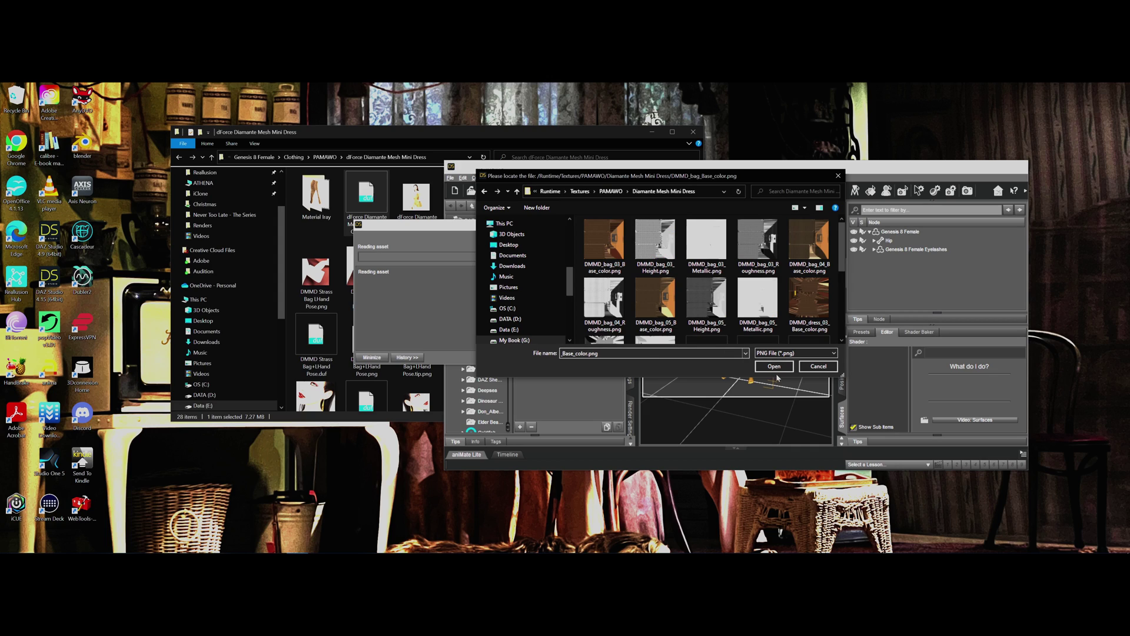
- Abandon locating the bag textures: cancel, skip Metallic, Stop Asking, and close Missing Files
left_click(775, 367)
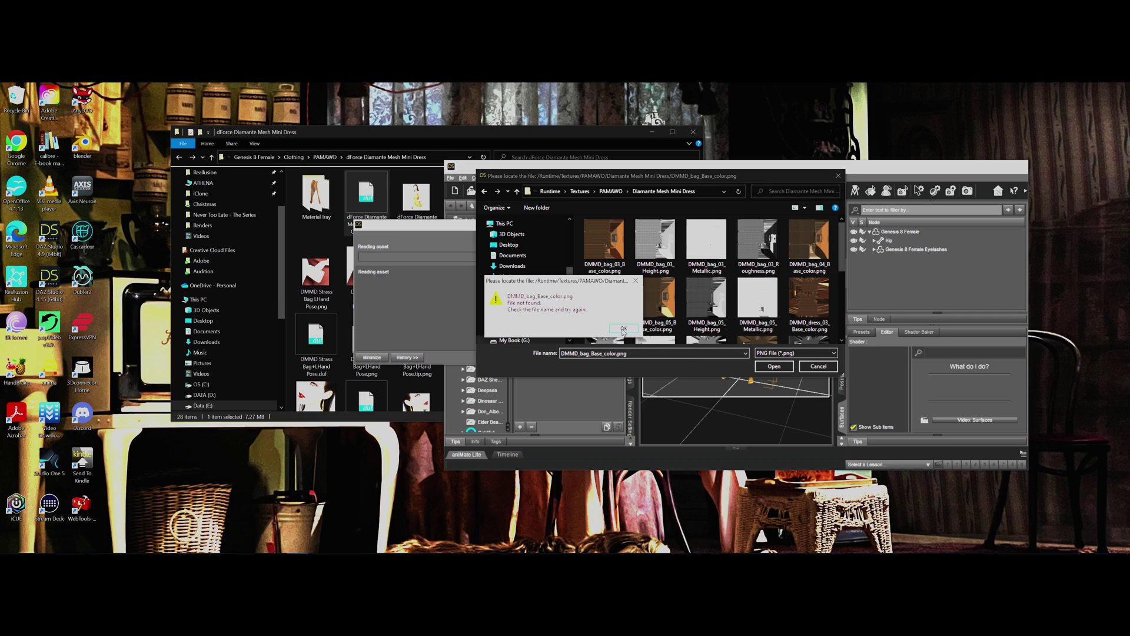
left_click(623, 329)
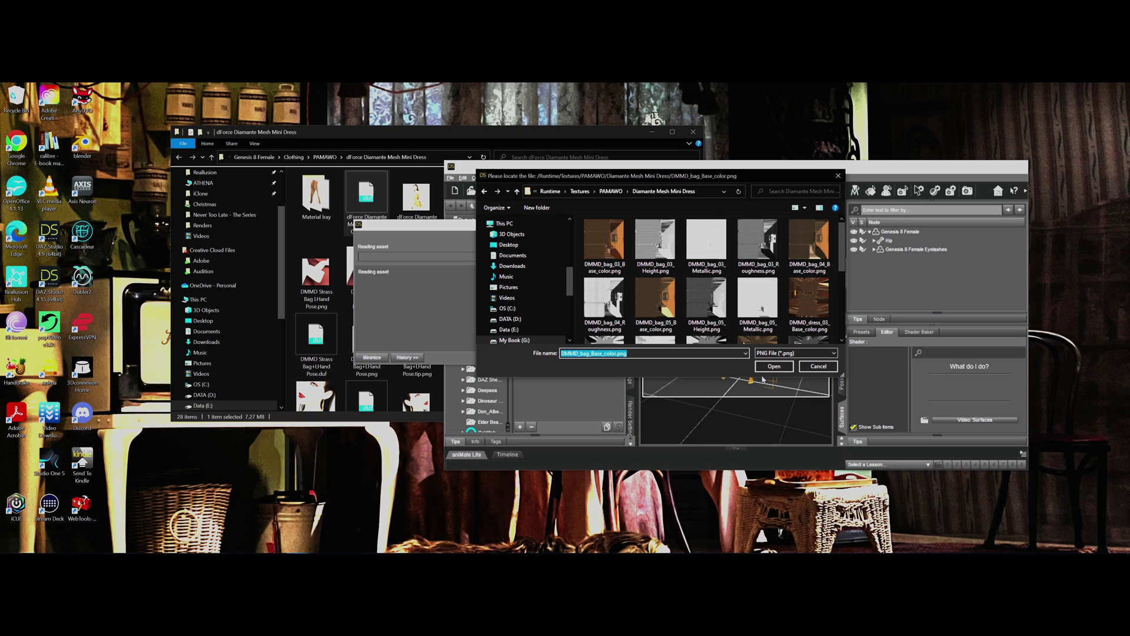
left_click(817, 366)
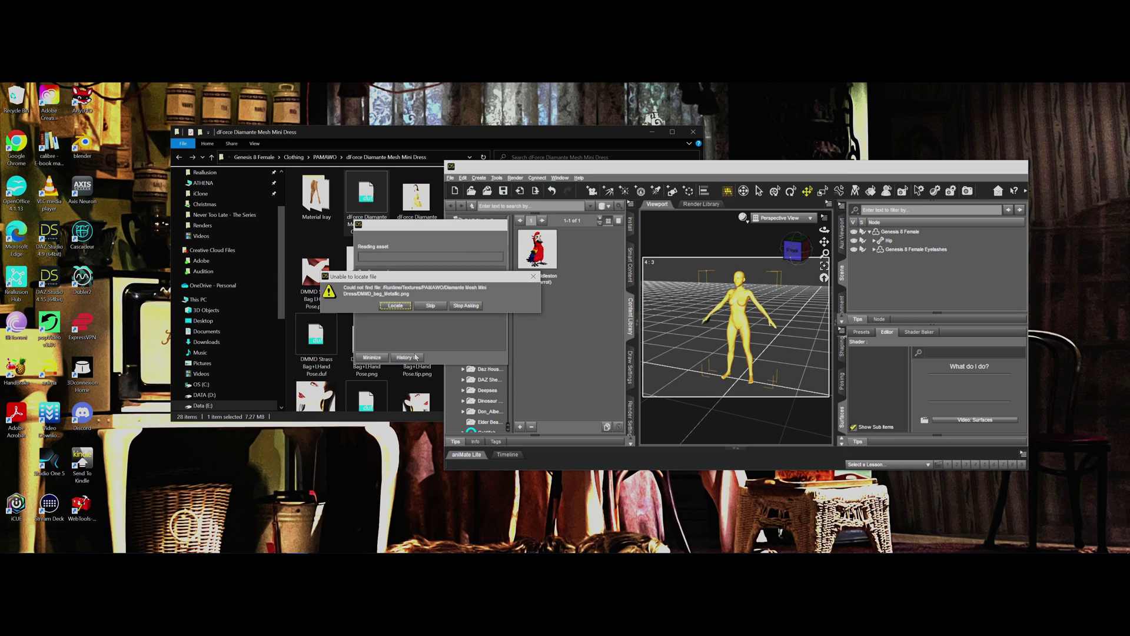
left_click(431, 311)
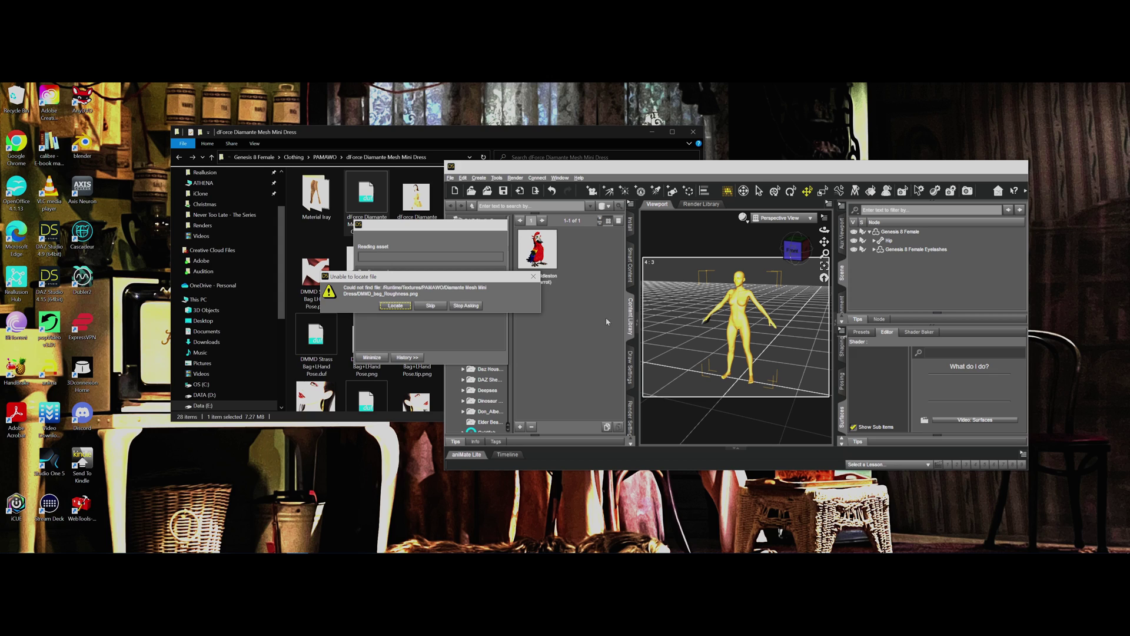
left_click(466, 305)
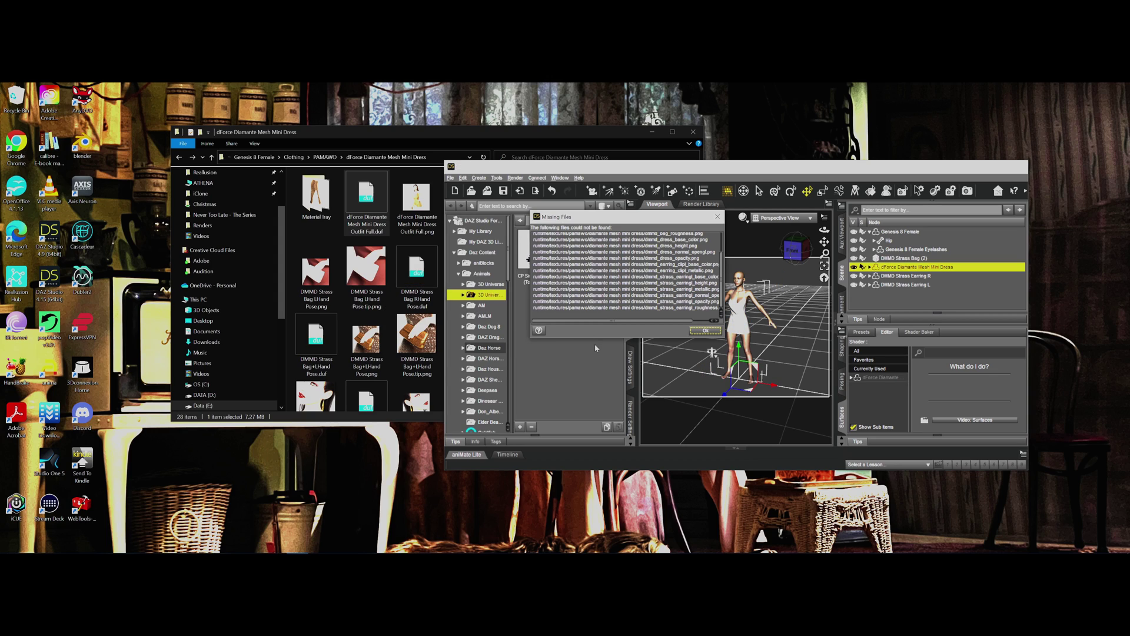
left_click(704, 331)
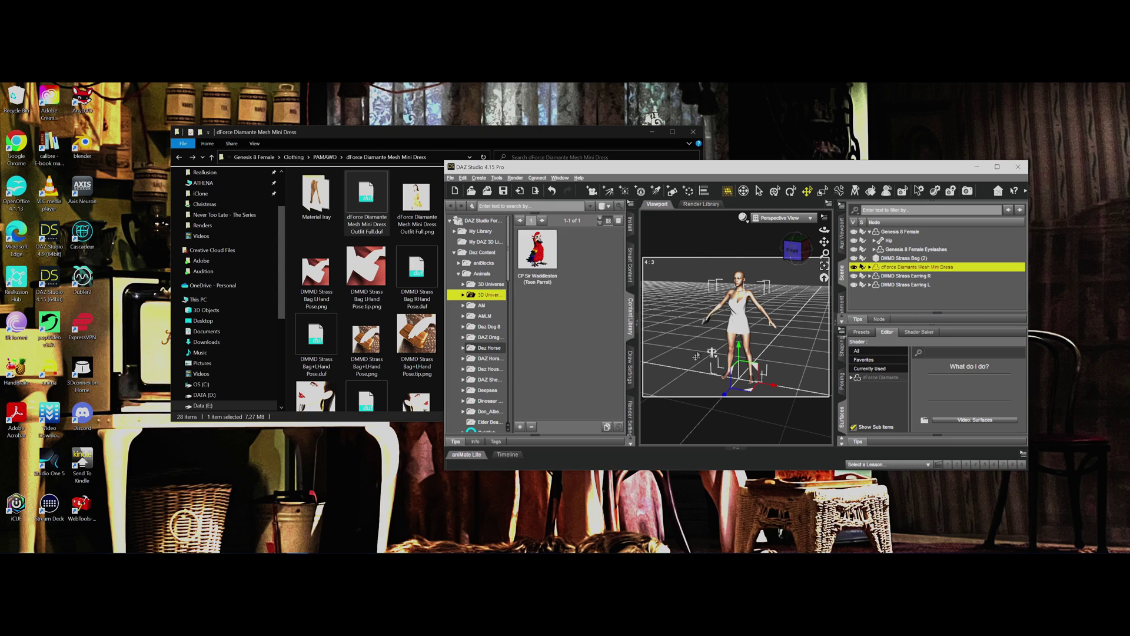
- Select the dressed Genesis 8 Female by clicking her in the viewport
left_click(735, 333)
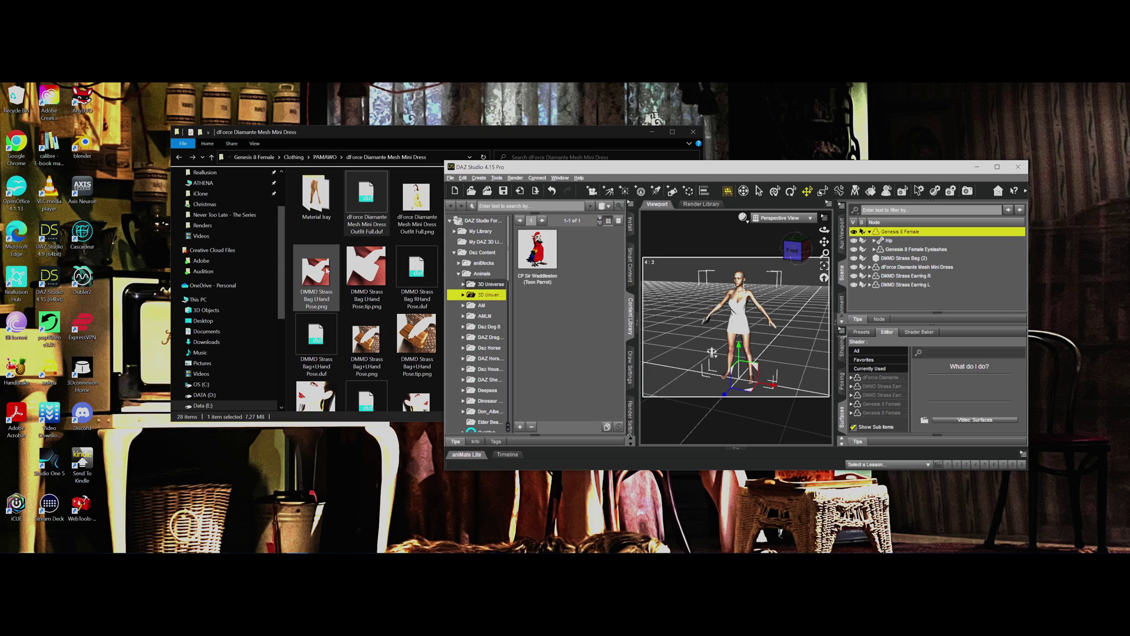
- Open Material Iray and apply dForce Diamante Mesh Mini Dress 01.duf to the figure
double_click(316, 194)
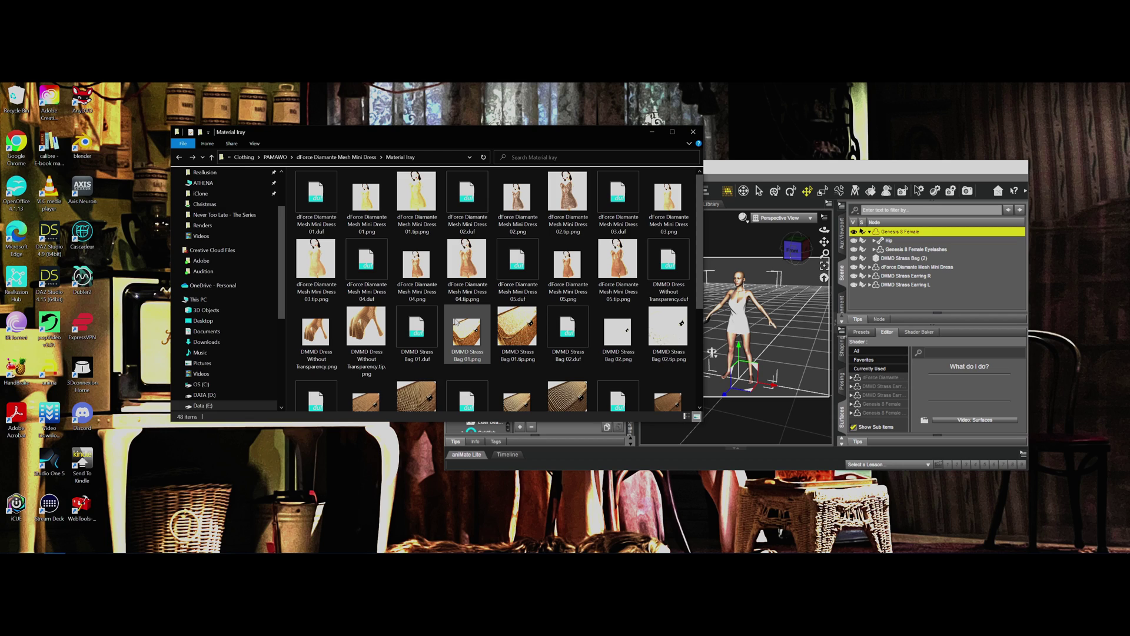
left_click_drag(317, 203, 741, 327)
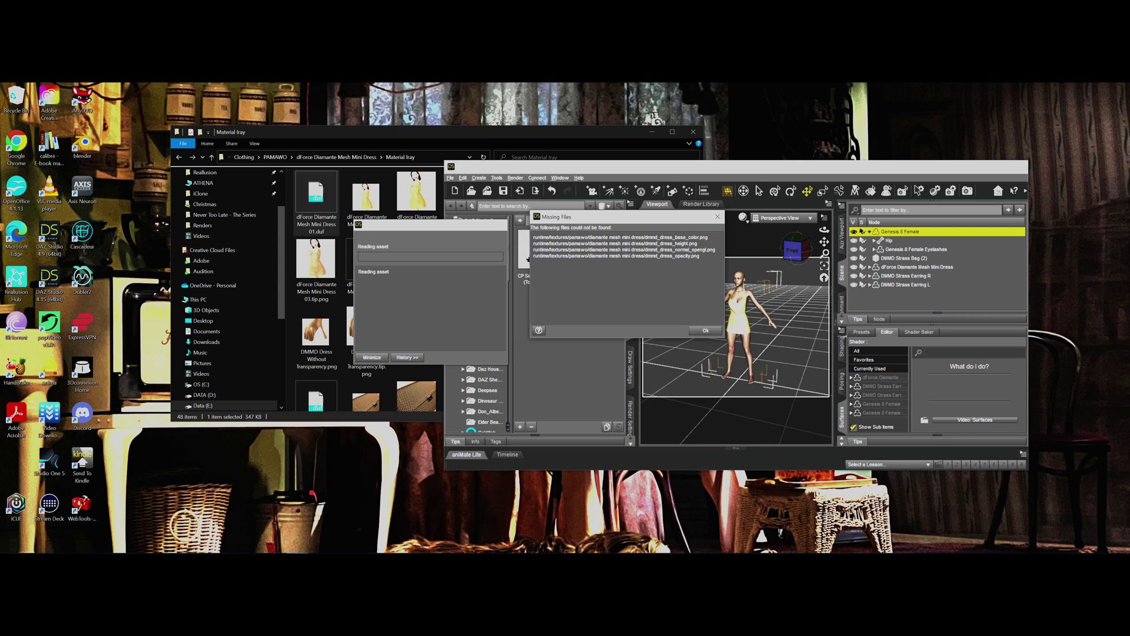
- Browse the download's Runtime > Textures > PAMAWO folder to check the dress textures
left_click(391, 129)
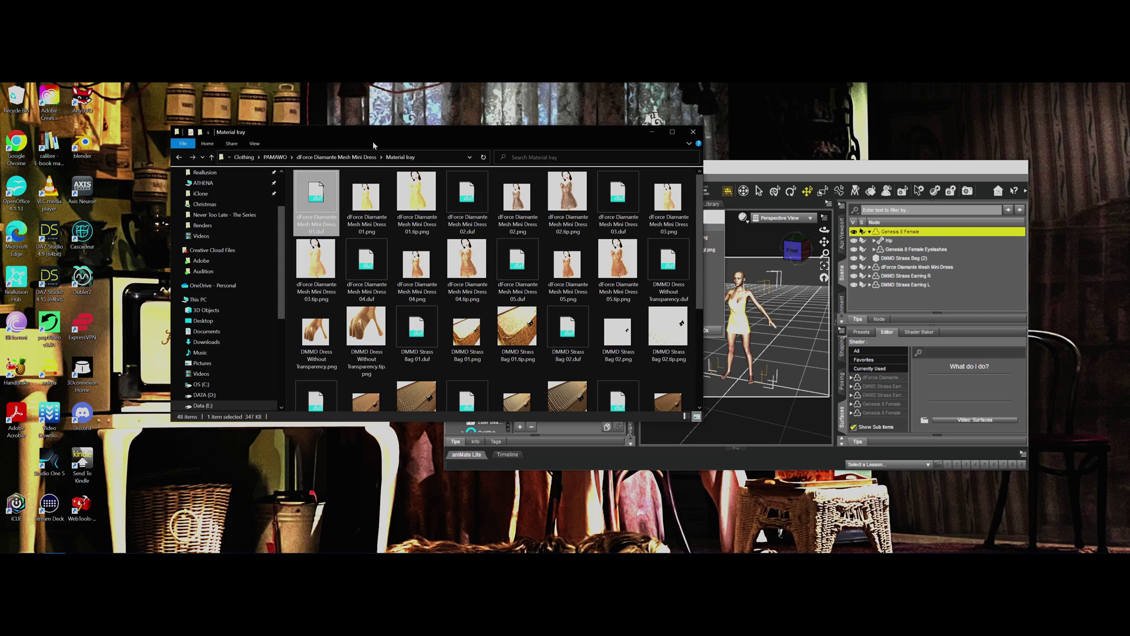
left_click(244, 157)
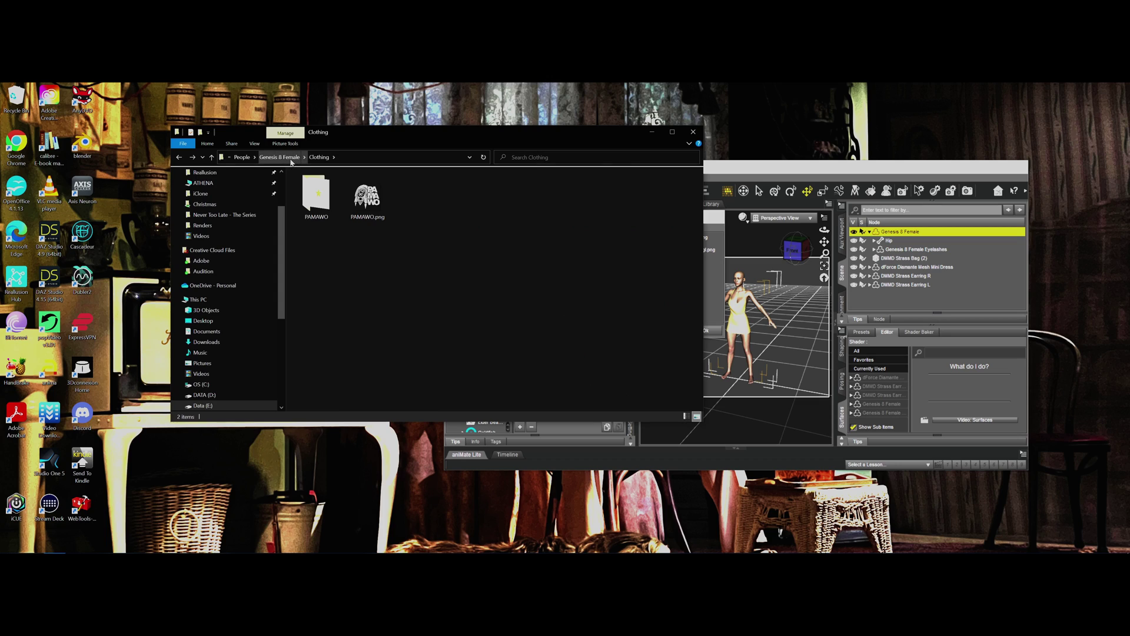
left_click(290, 158)
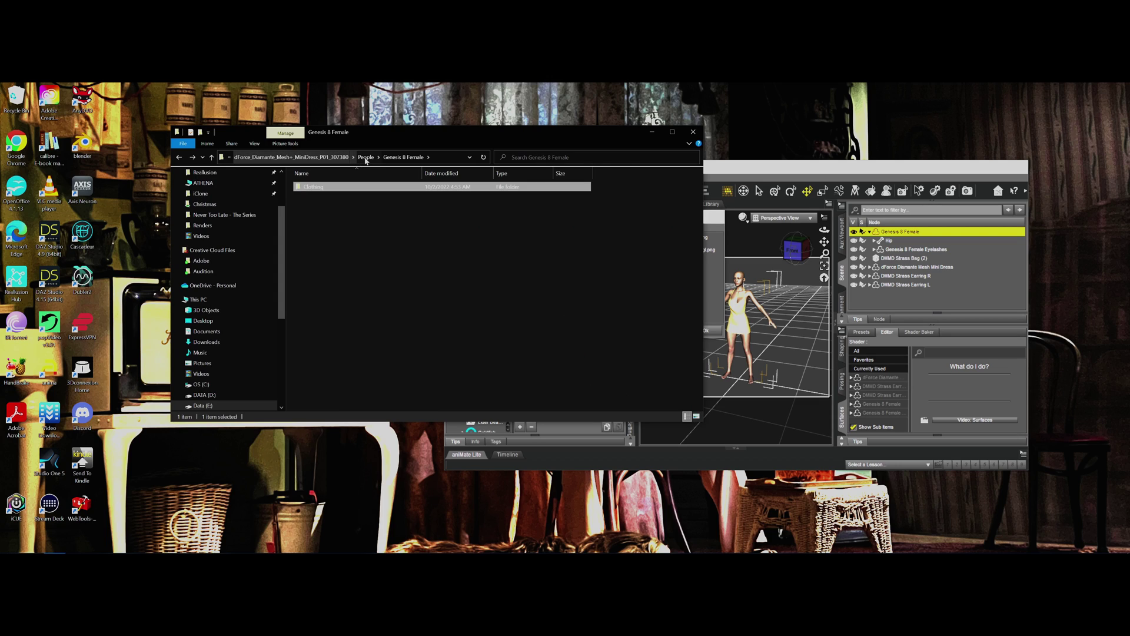
left_click(340, 157)
double_click(330, 213)
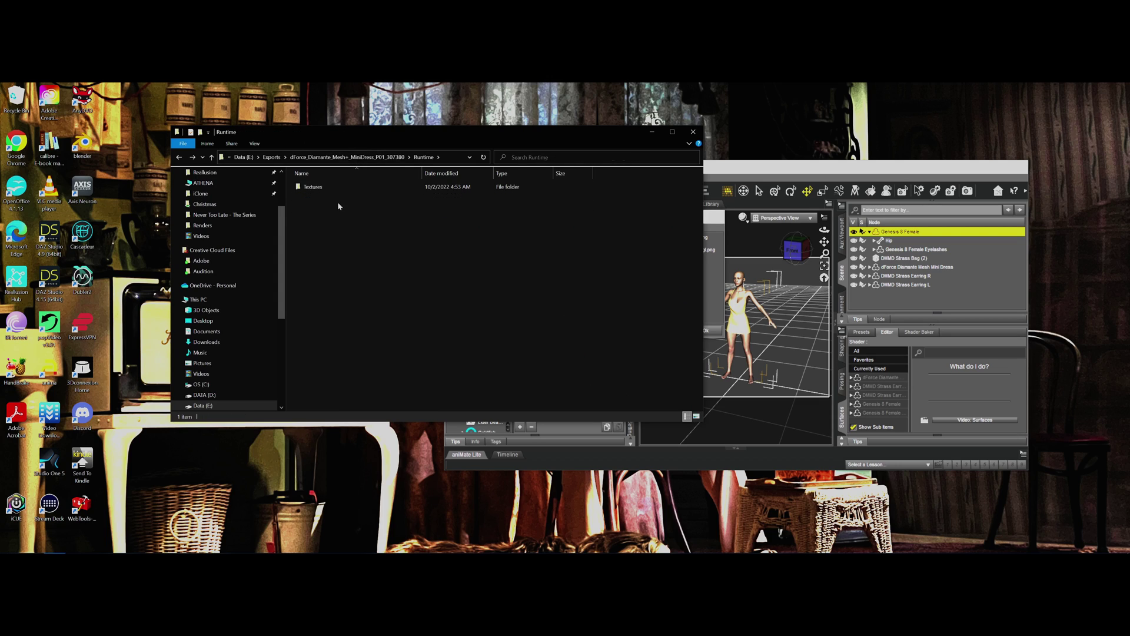
double_click(311, 188)
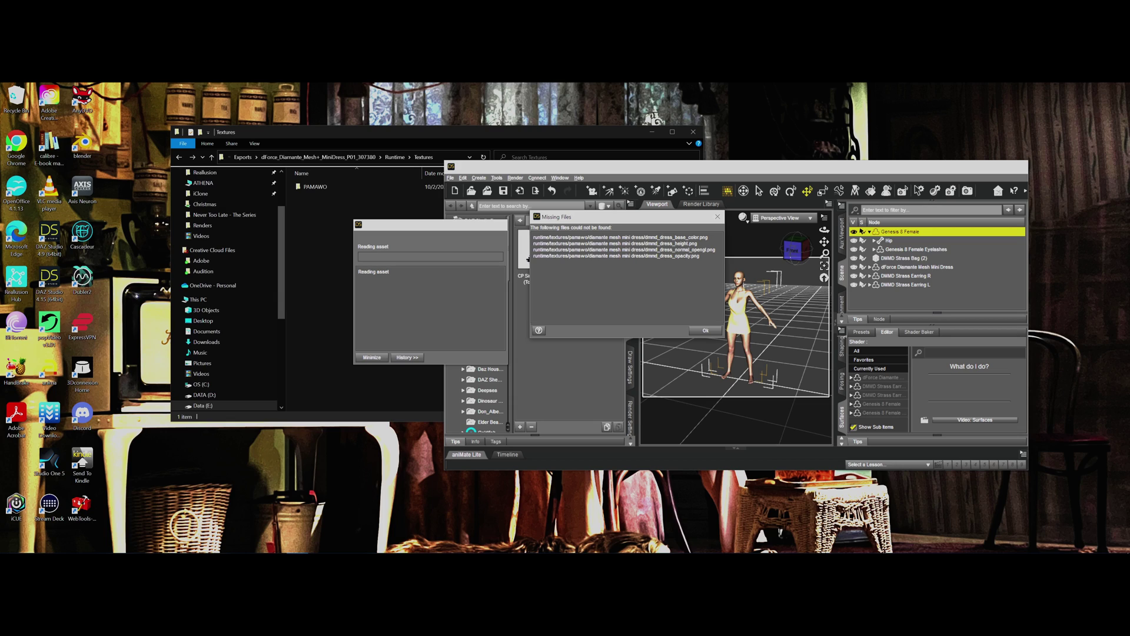
double_click(310, 187)
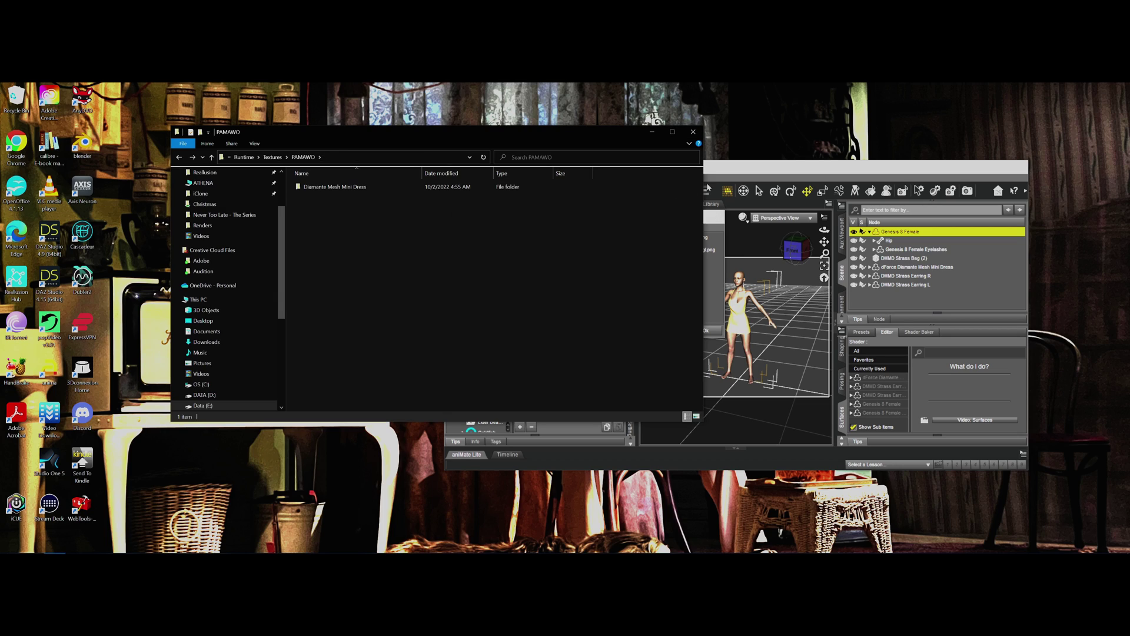
- Switch back to DAZ Studio and close the Missing Files and Reading asset dialogs
left_click(722, 235)
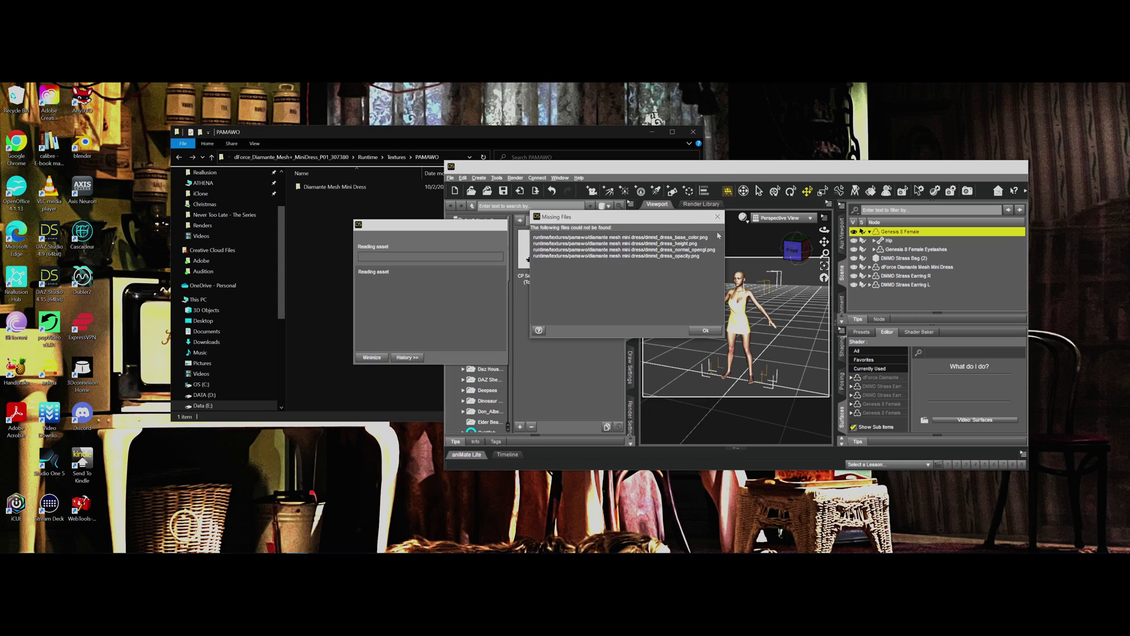
left_click(349, 201)
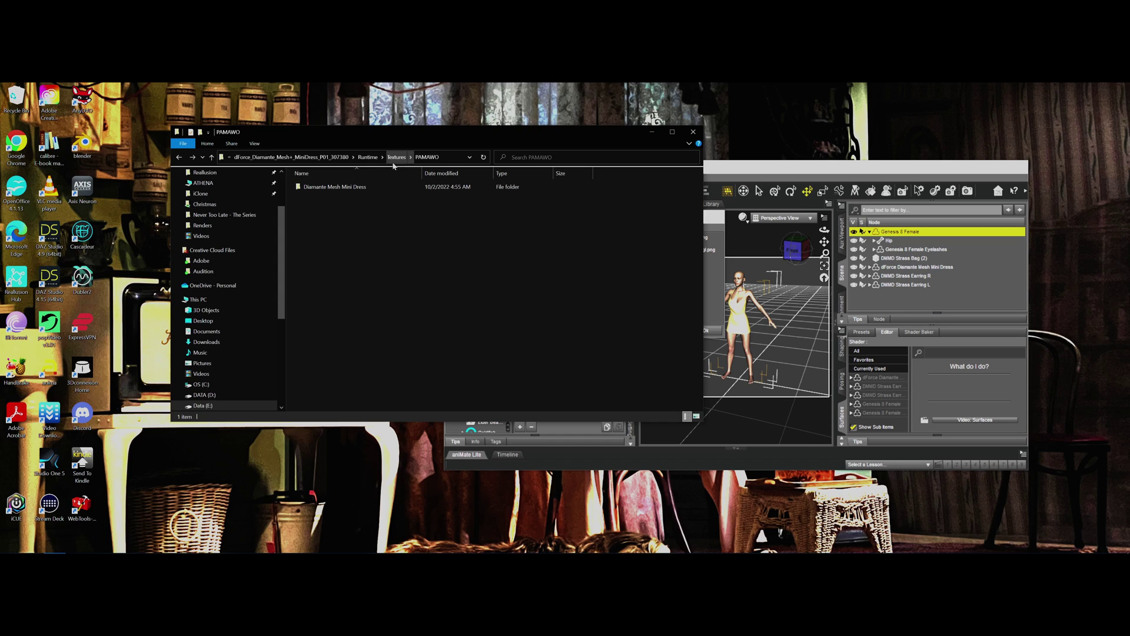
key("alt+Tab")
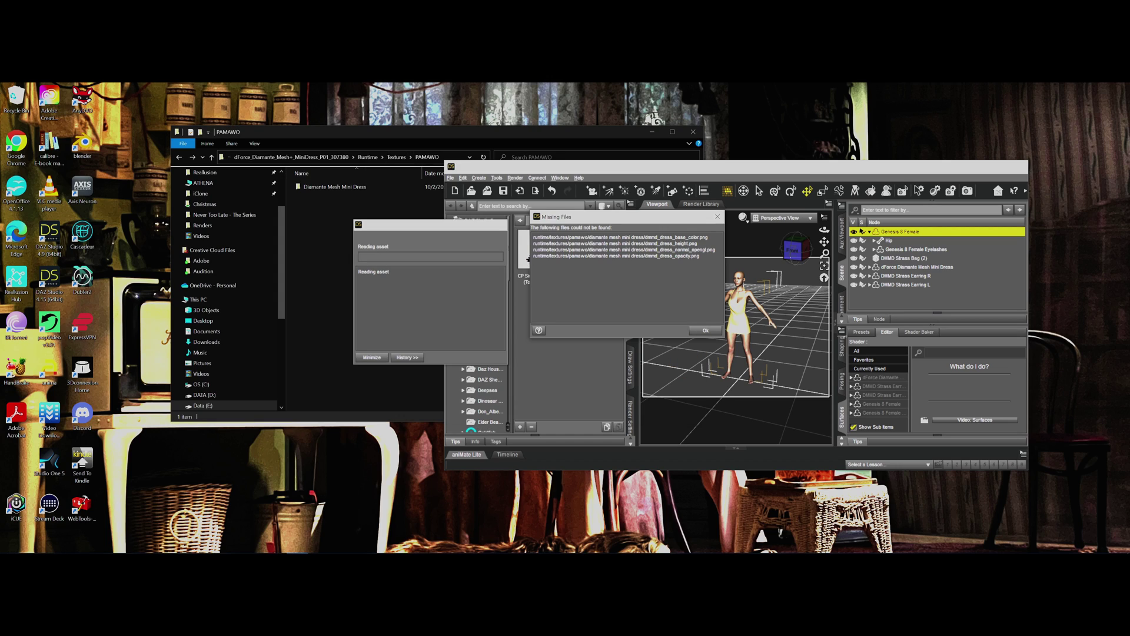
left_click(709, 331)
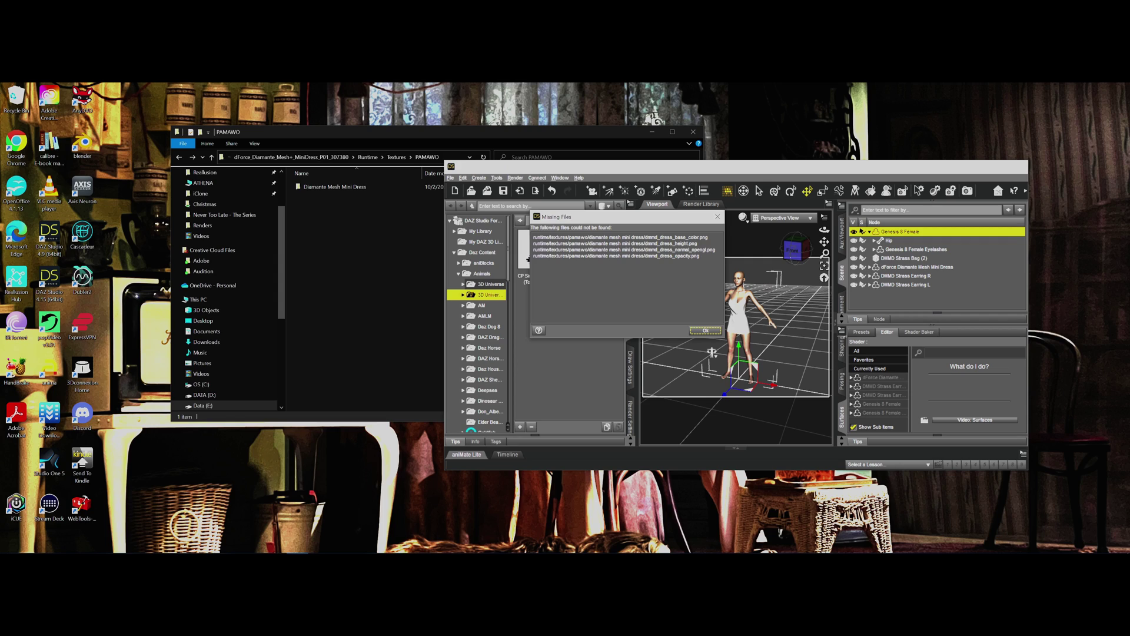
- Dismiss the missing-files warning and rename the PAMAWO textures folder to 'PAMA W O'
left_click(704, 332)
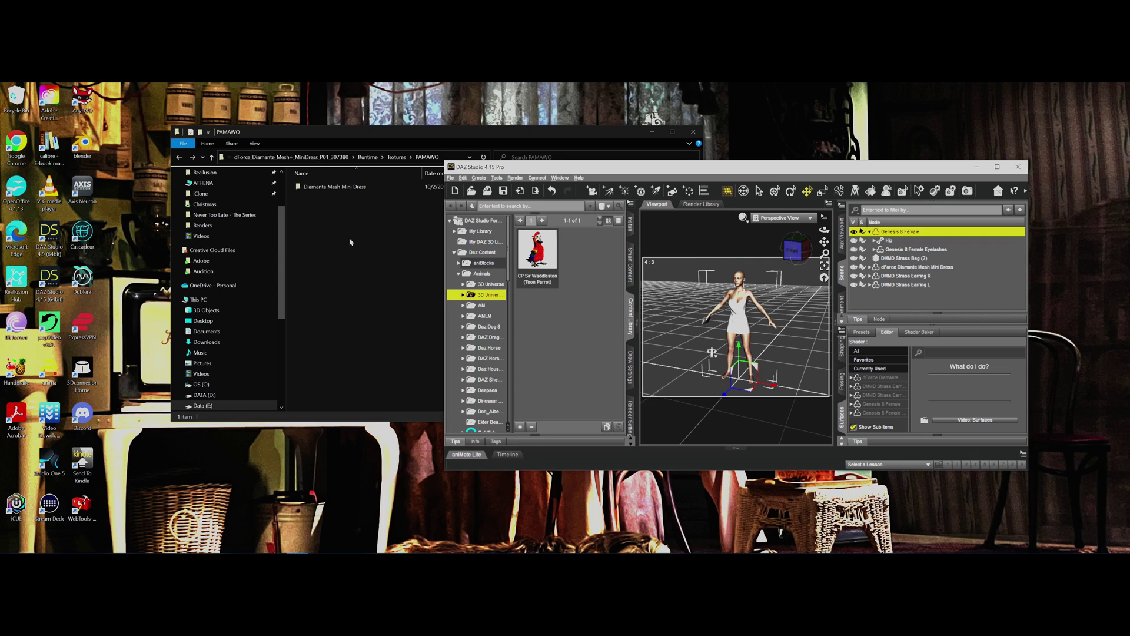
left_click(393, 157)
left_click(315, 187)
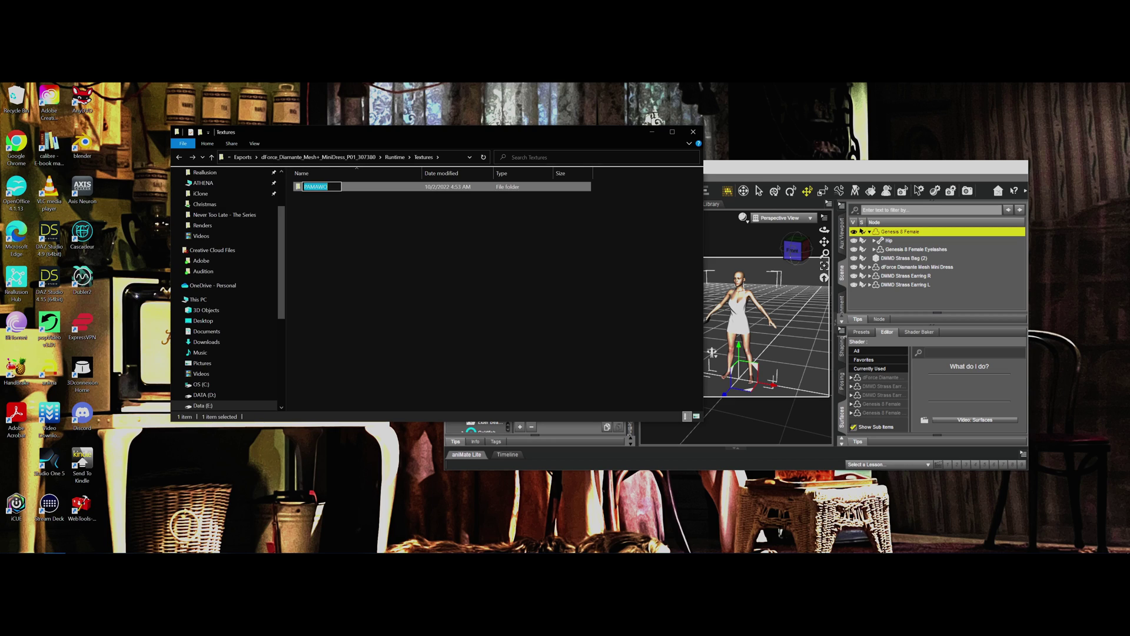
left_click(322, 206)
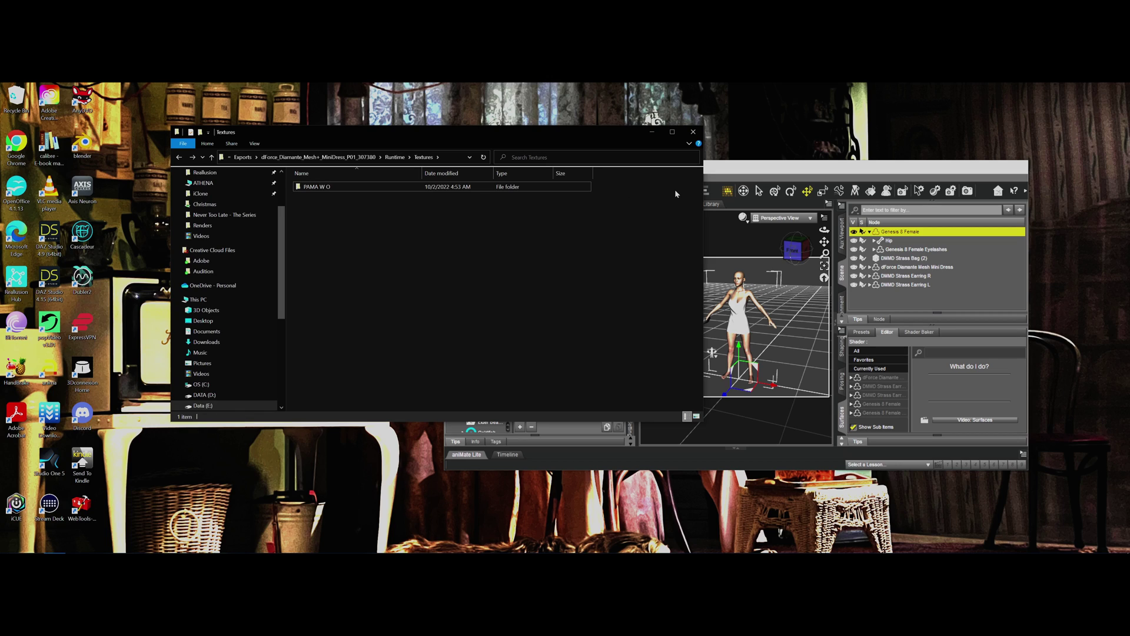
- Browse Exports into the dress product's Runtime Textures folder, then back up to the product folder
scroll(238, 206, "up", 2)
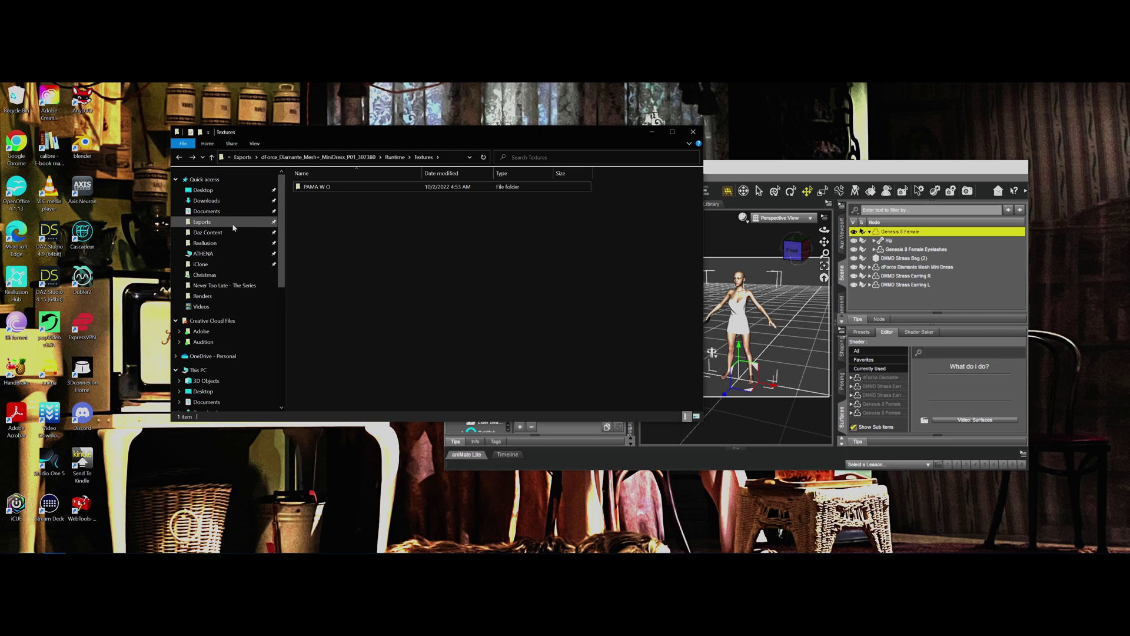
left_click(232, 223)
left_click(359, 197)
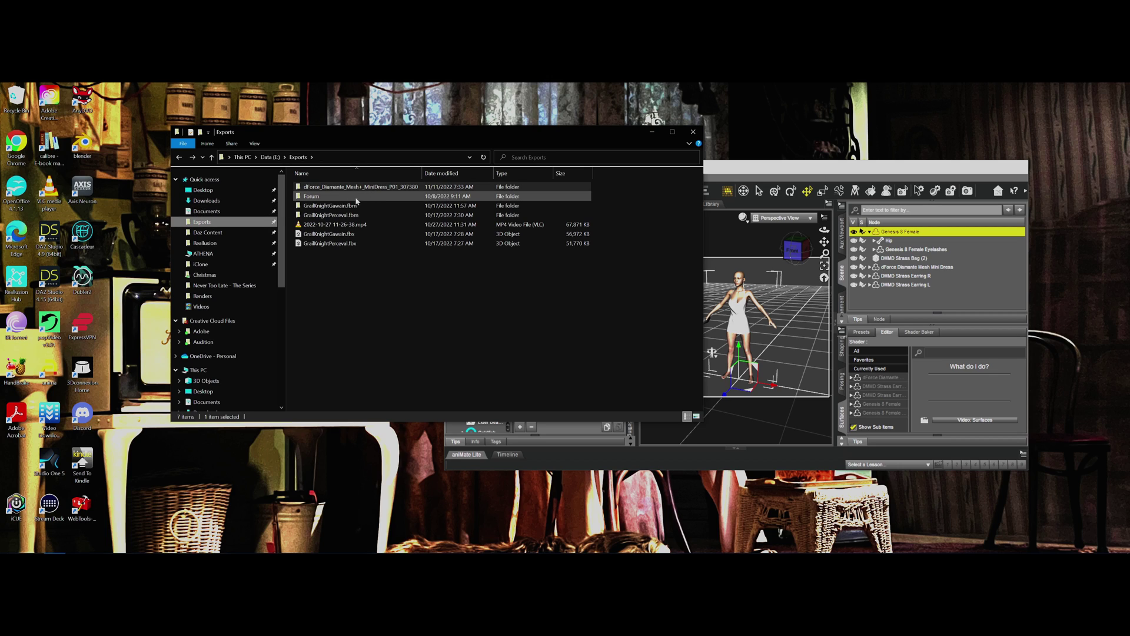
double_click(353, 187)
double_click(346, 209)
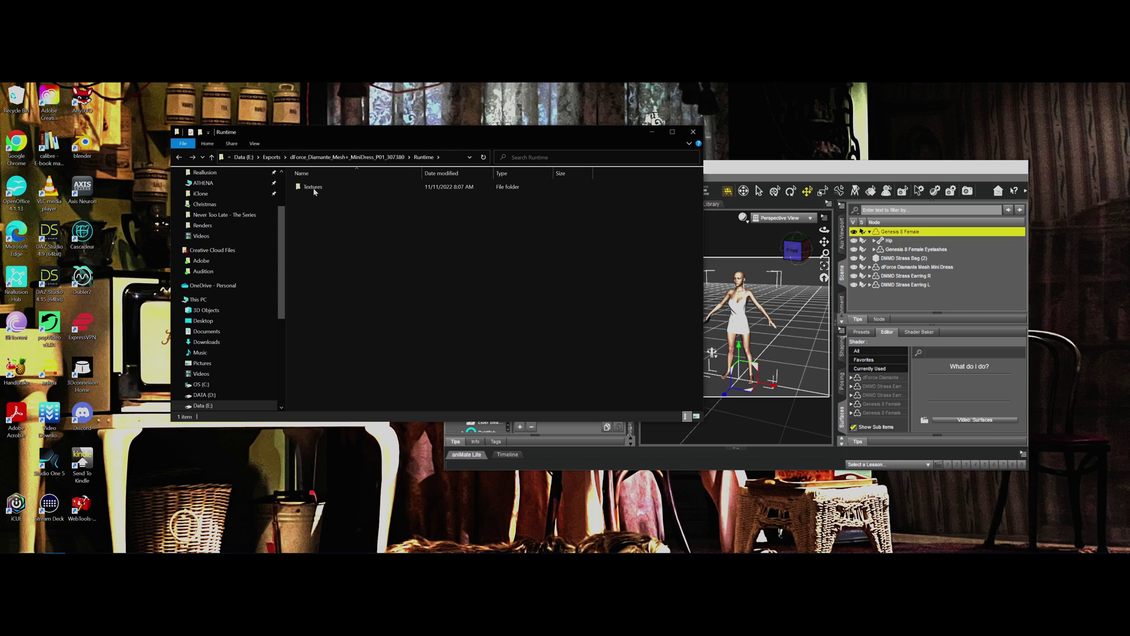
double_click(312, 187)
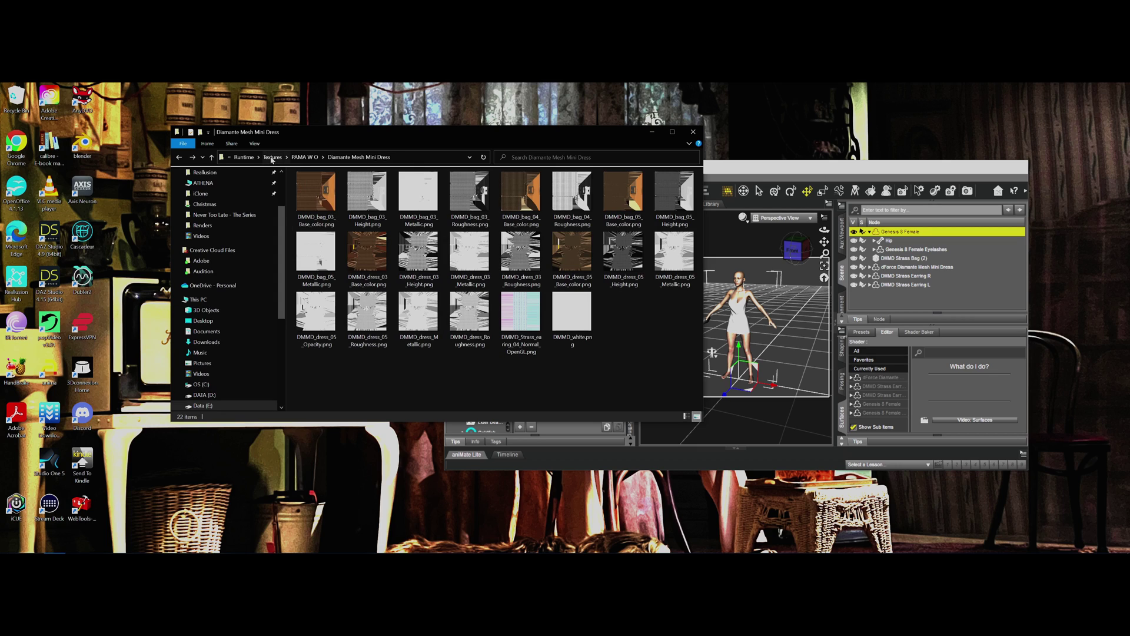
key("alt+Up")
key("alt+Up")
key("alt+Up")
key("alt+Up")
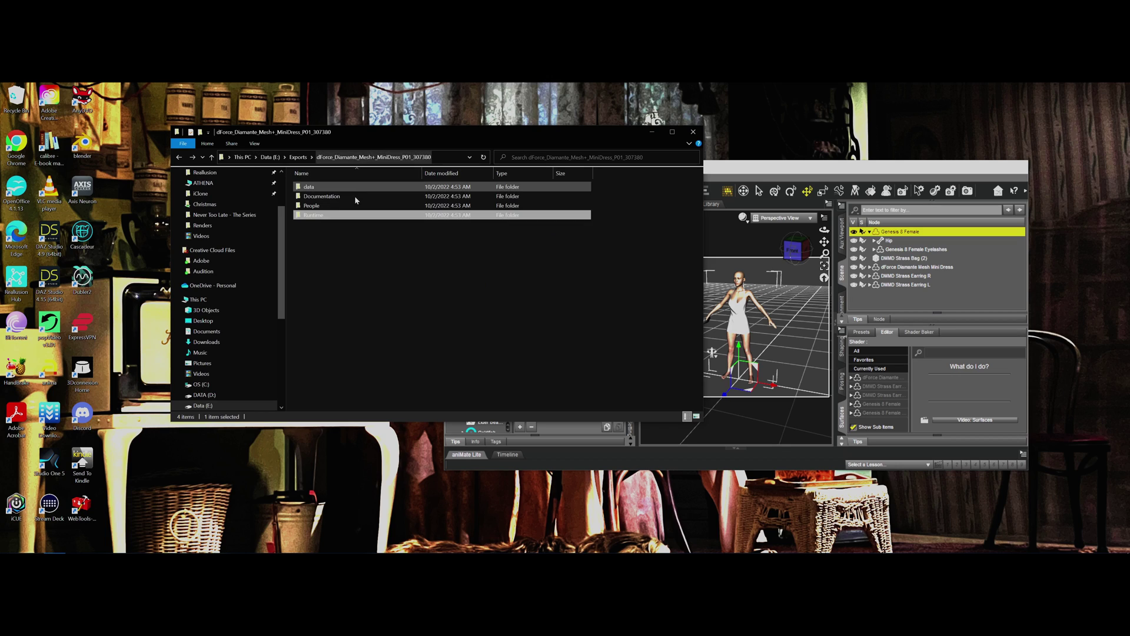
- Open People > Genesis 8 Female > Clothing > PAMAWO > dForce Diamante Mesh Mini Dress
double_click(336, 205)
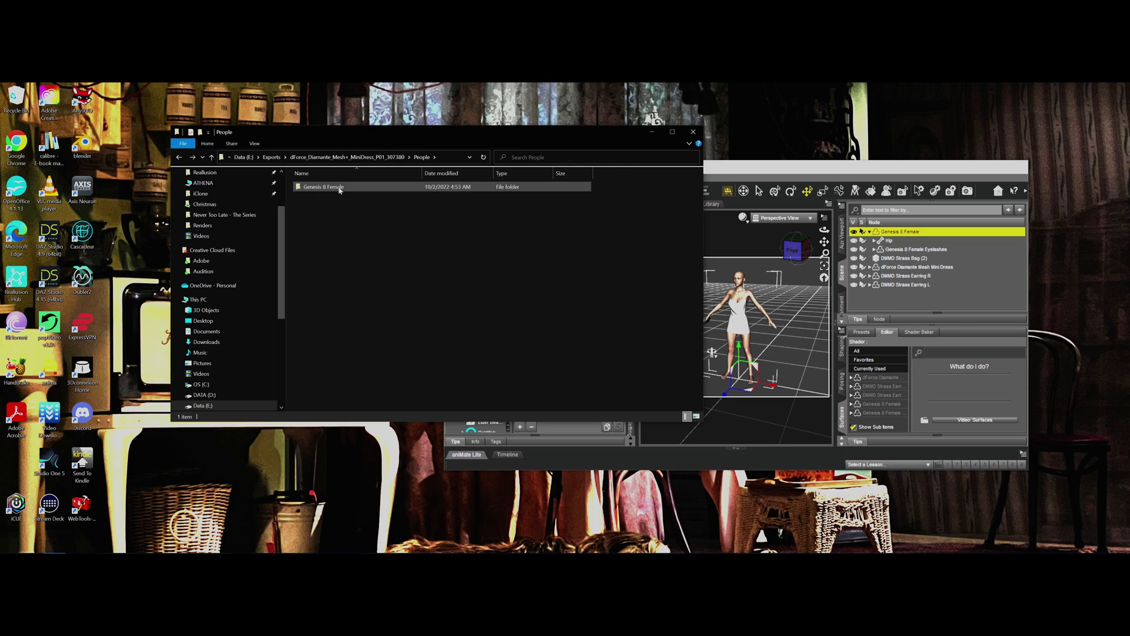
double_click(340, 190)
double_click(339, 191)
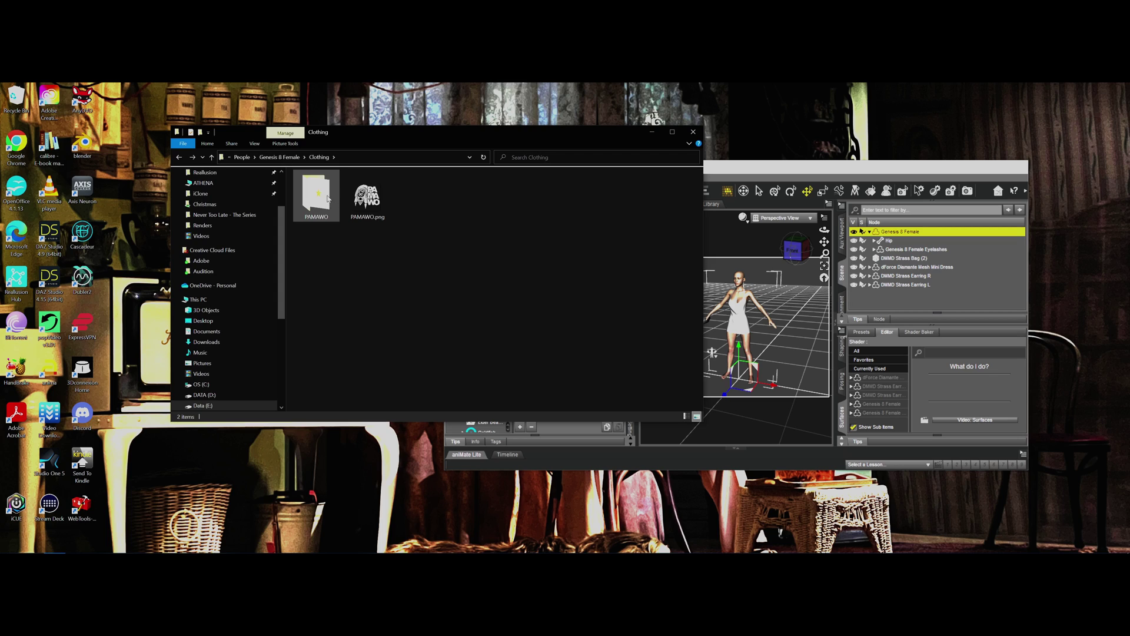
double_click(327, 199)
double_click(329, 201)
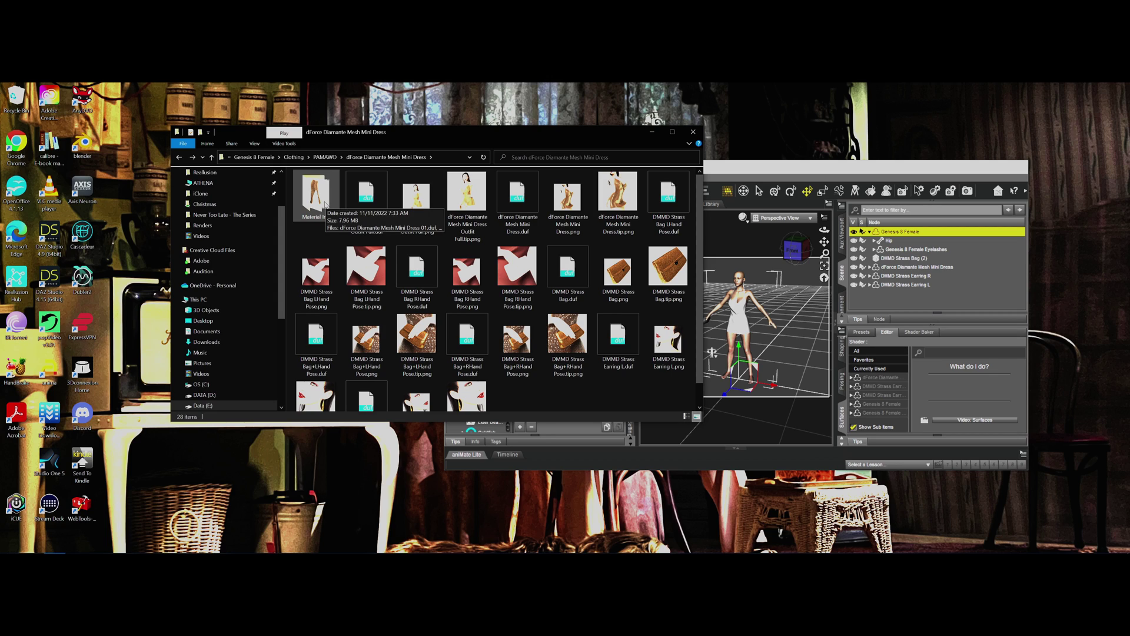
- Drag the first Material Iray dress preset into the viewport and close the Missing Files notice
double_click(325, 204)
left_click_drag(318, 196, 740, 325)
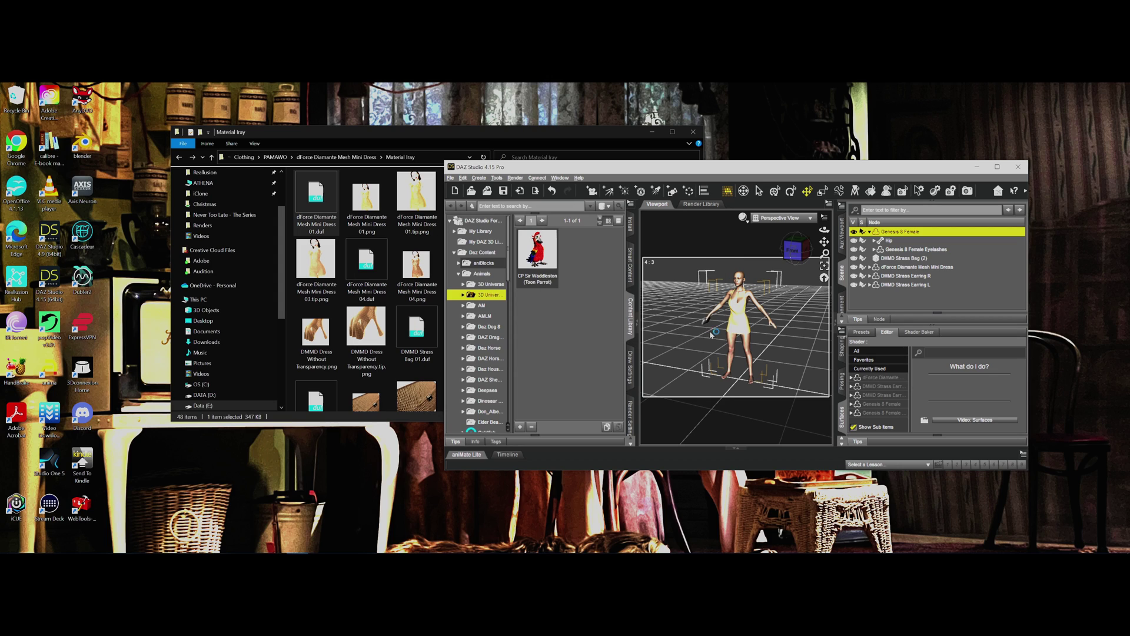
left_click(705, 330)
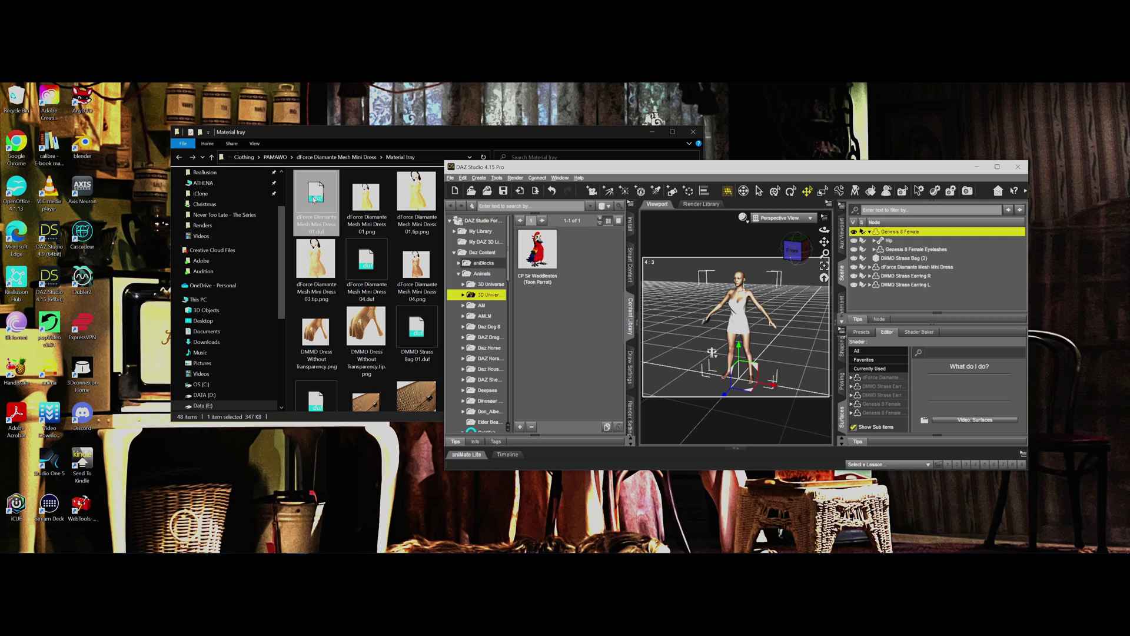
- Go up to the dress product folder, open Runtime down to the PAMA W O dress textures, then switch back to DAZ Studio
left_click(245, 159)
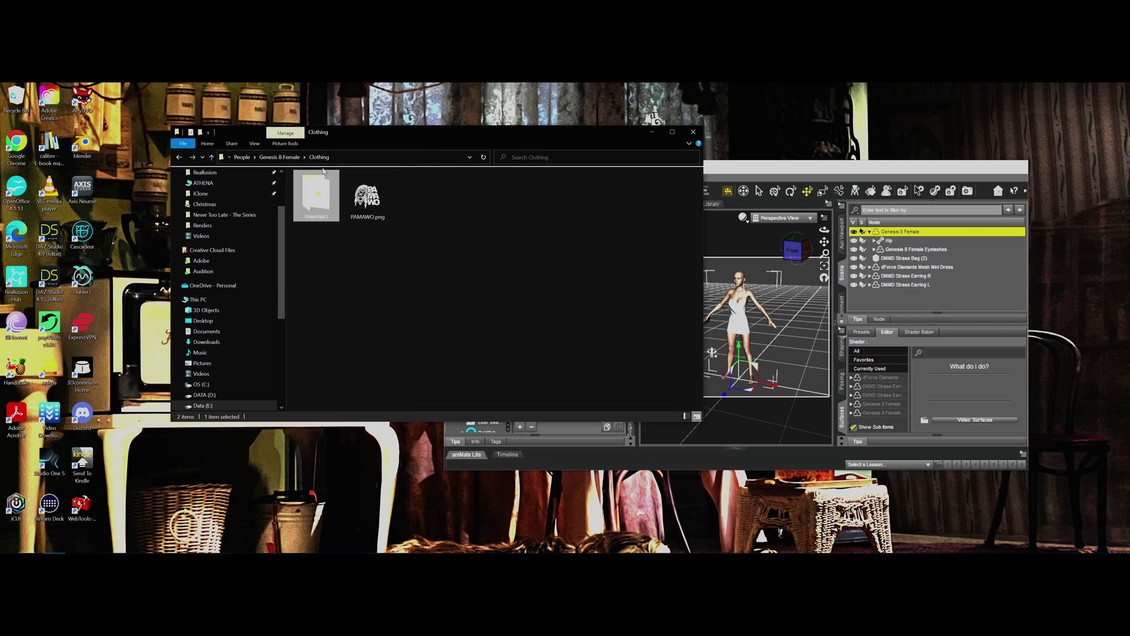
left_click(245, 158)
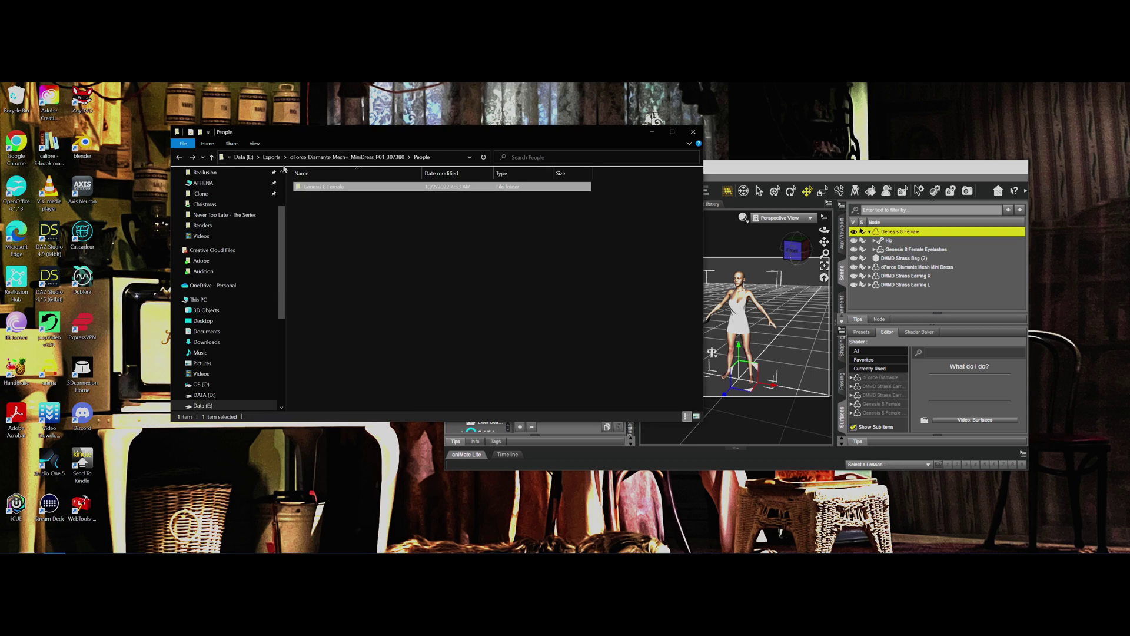
left_click(339, 158)
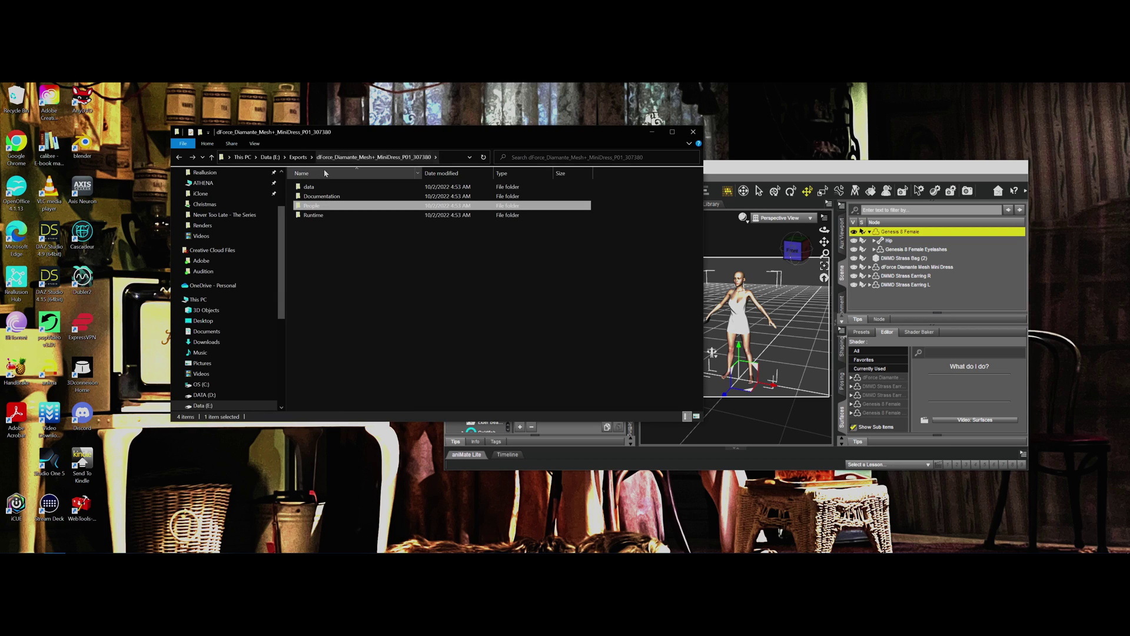
double_click(326, 215)
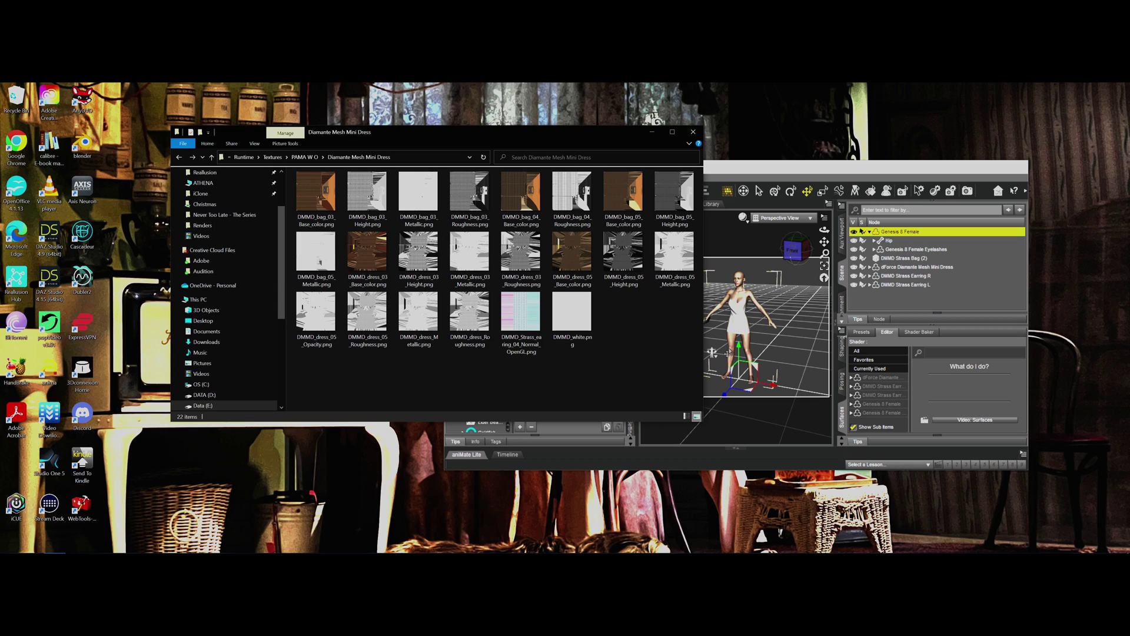
left_click(736, 333)
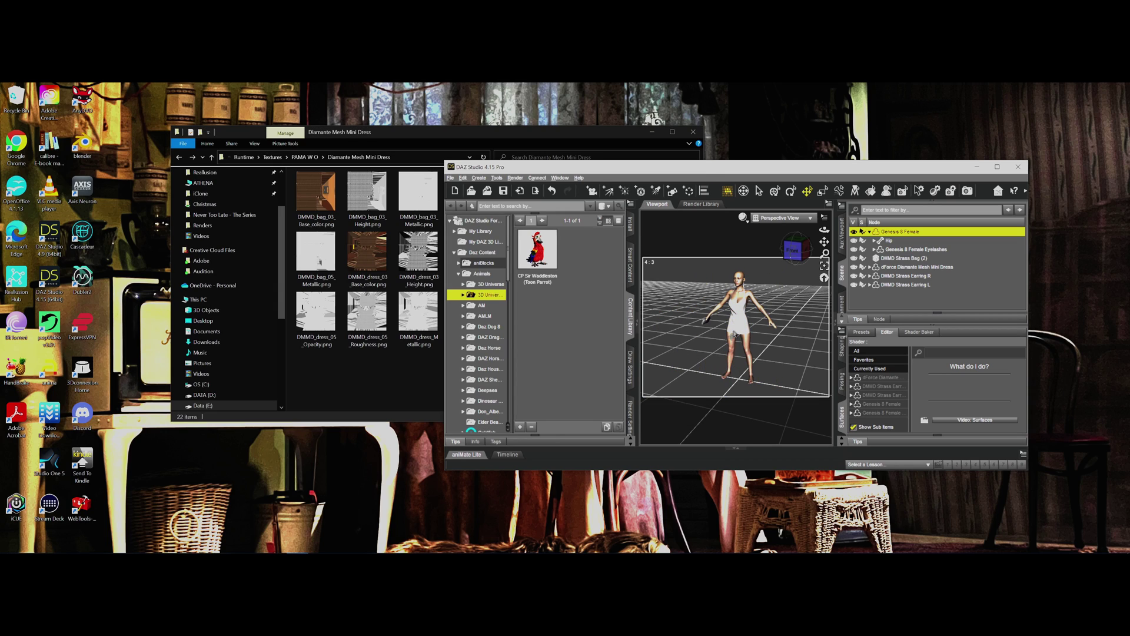
- Select the figure's dForce Diamante surface and scroll its Editor to check the Glossy Layered Weight map
left_click(733, 334)
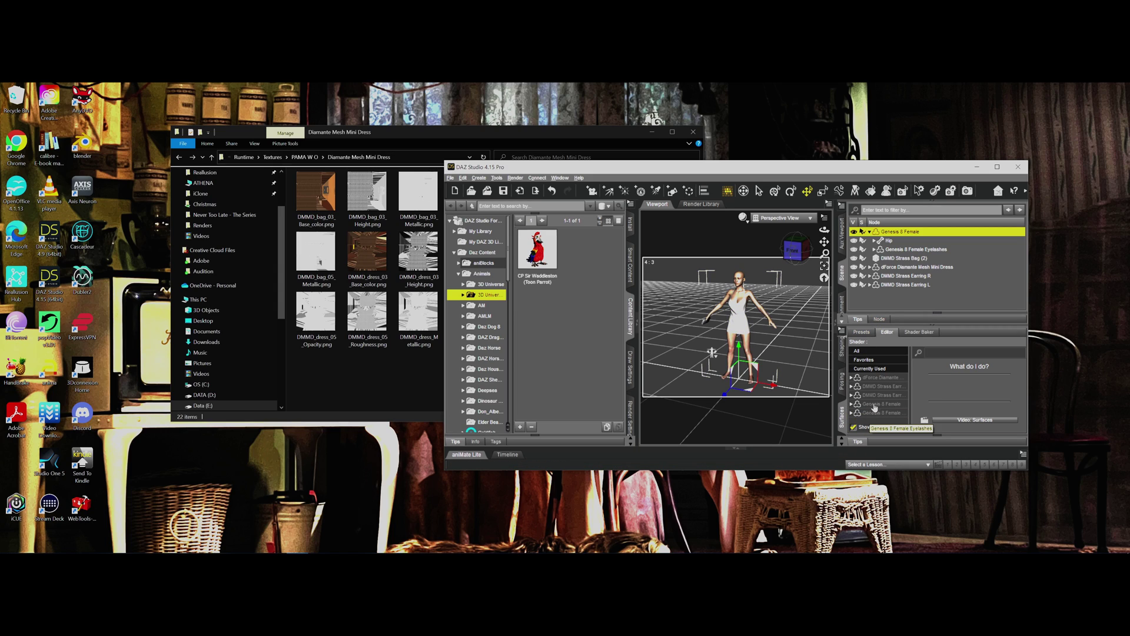
left_click(895, 377)
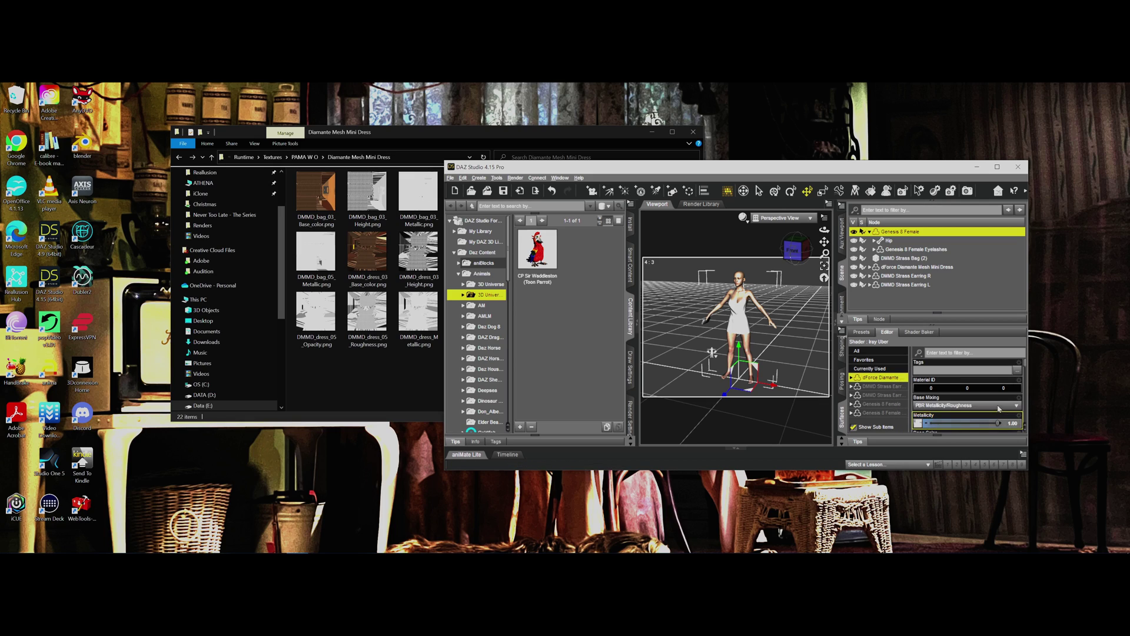
scroll(1005, 395, "down", 3)
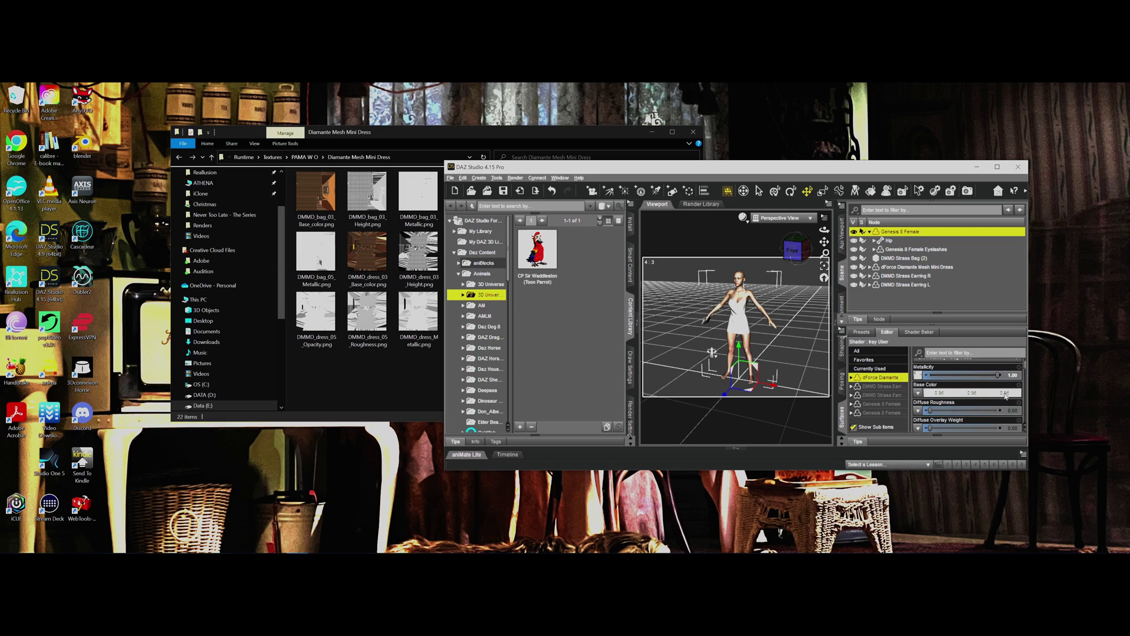
scroll(1005, 394, "down", 5)
mouse_move(919, 371)
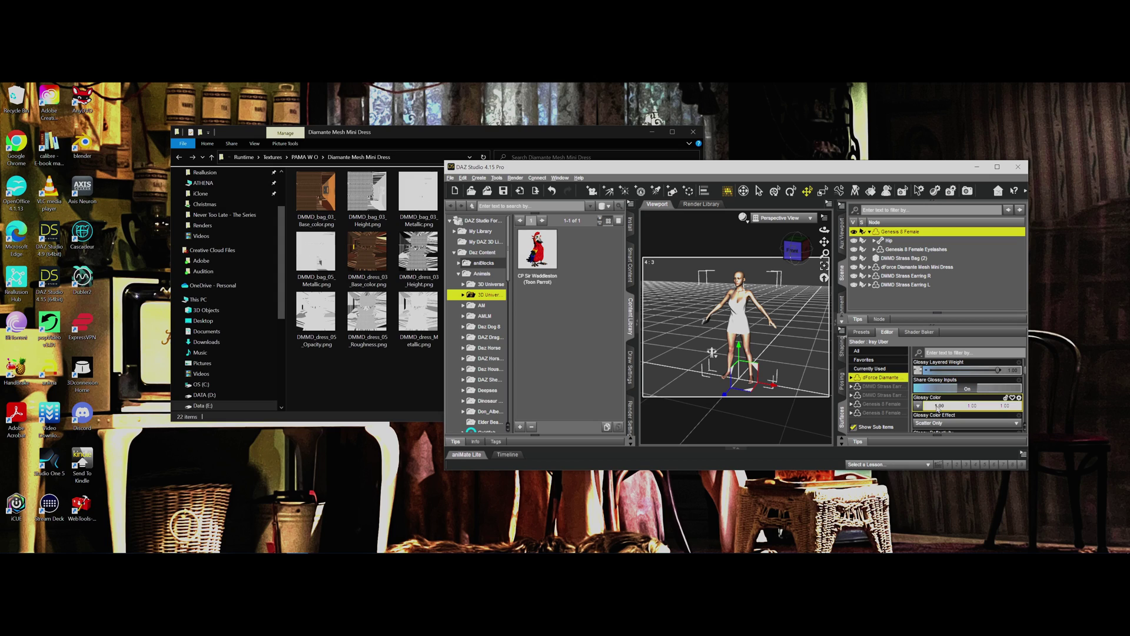
scroll(937, 406, "down", 8)
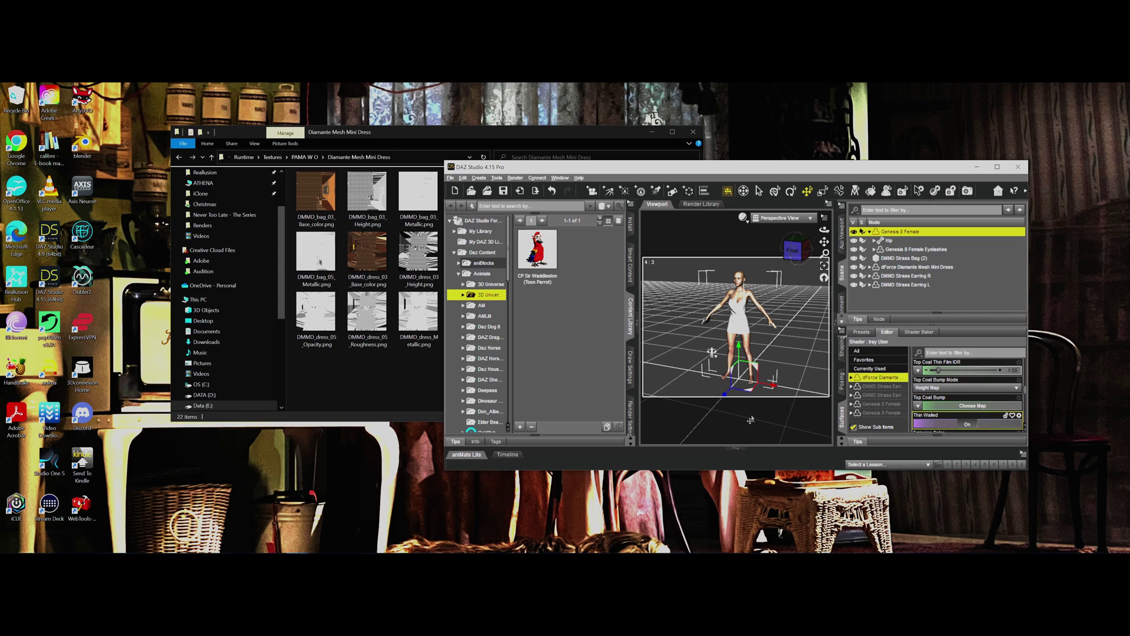
left_click(357, 390)
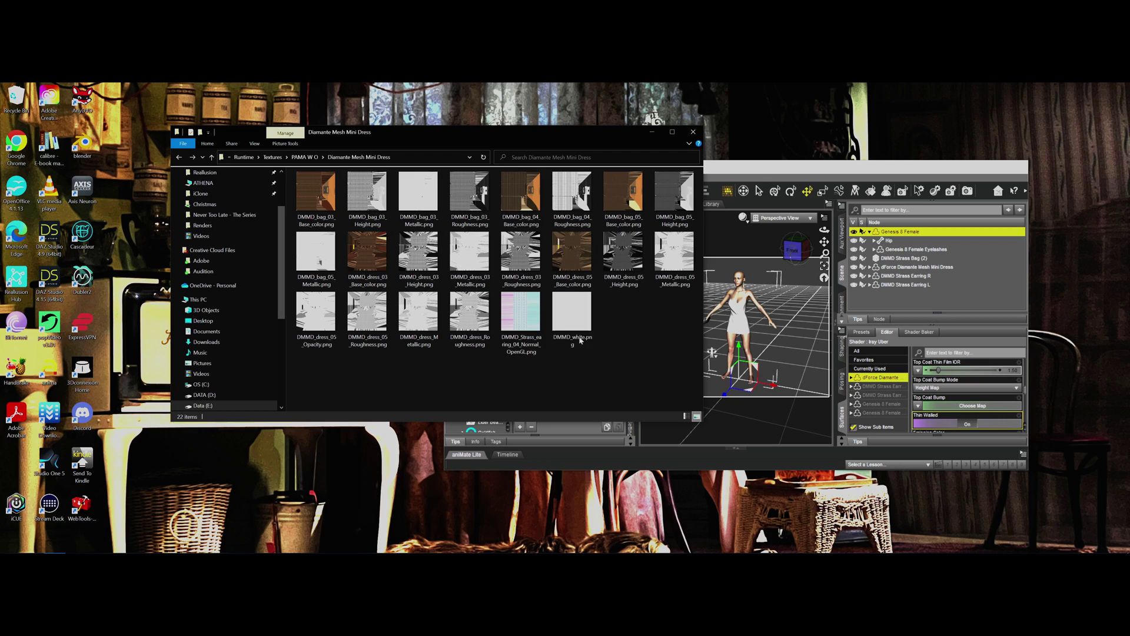
left_click(756, 171)
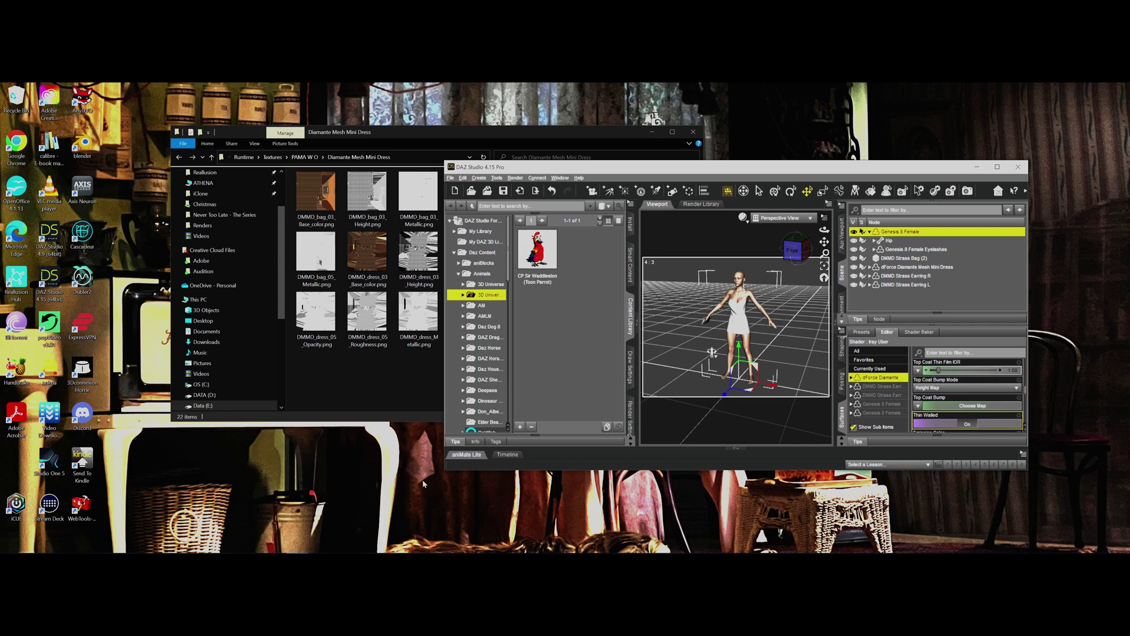
mouse_move(230, 545)
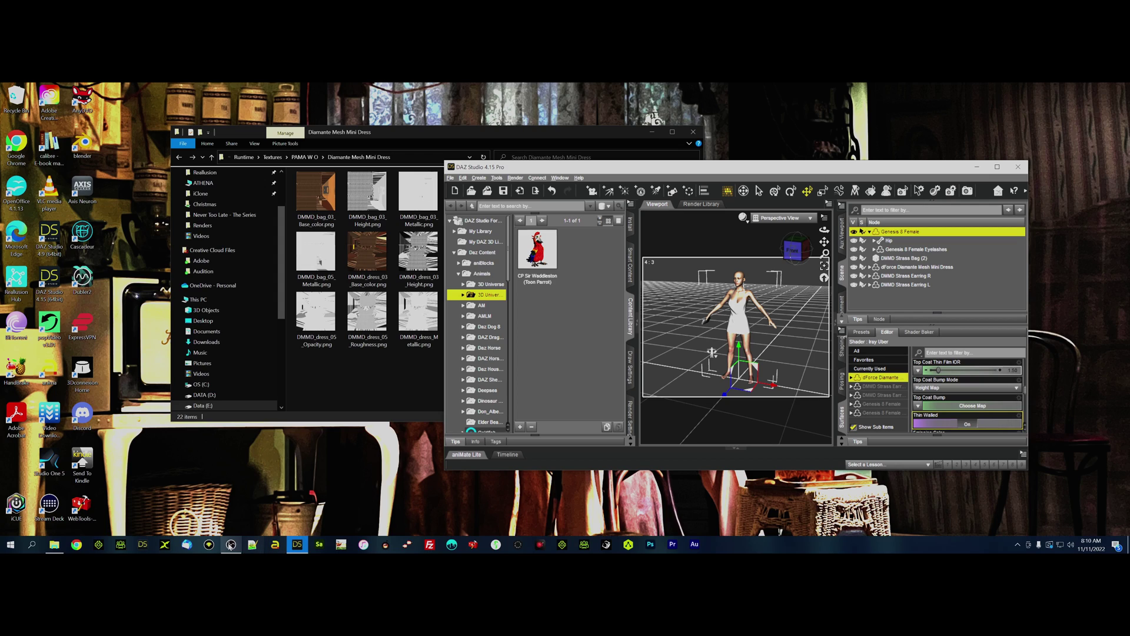